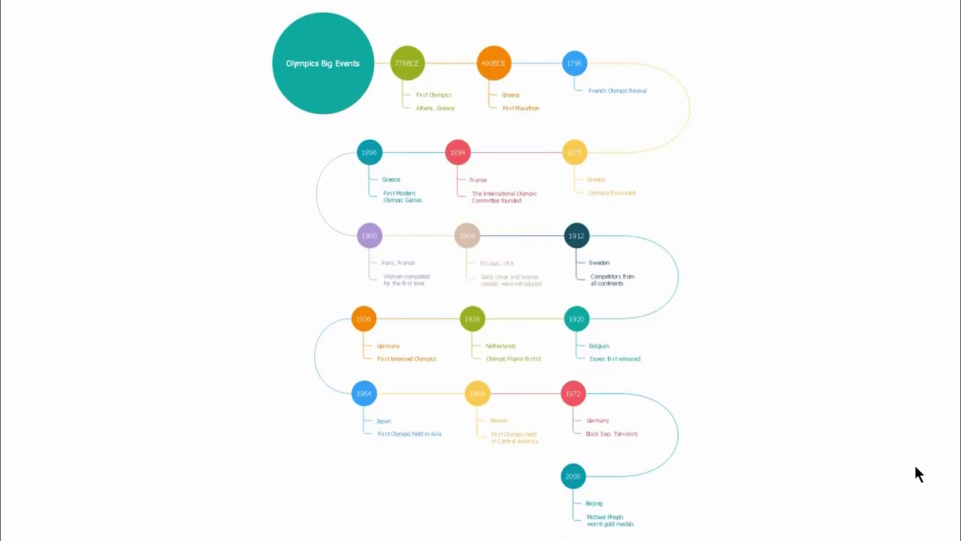
# Scroll the canvas past the Olympics Big Events timeline to the fishbone diagram examples.
pyautogui.hscroll(-15, 915, 467)
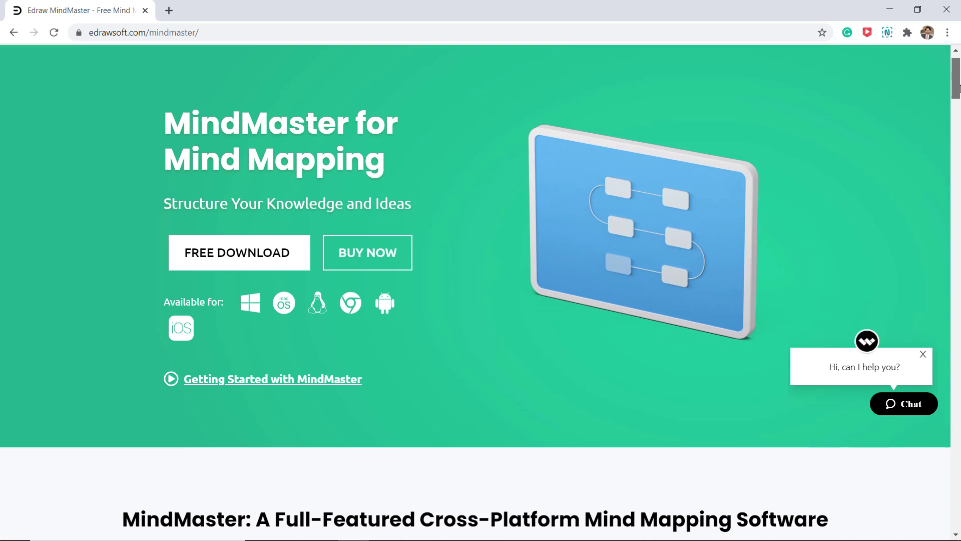
# Scroll the edrawsoft.com/mindmaster page down to the 'Full-Featured Cross-Platform' section.
pyautogui.moveTo(959, 89)
pyautogui.mouseDown()
pyautogui.moveTo(960, 314)
pyautogui.moveTo(959, 77)
pyautogui.mouseUp()
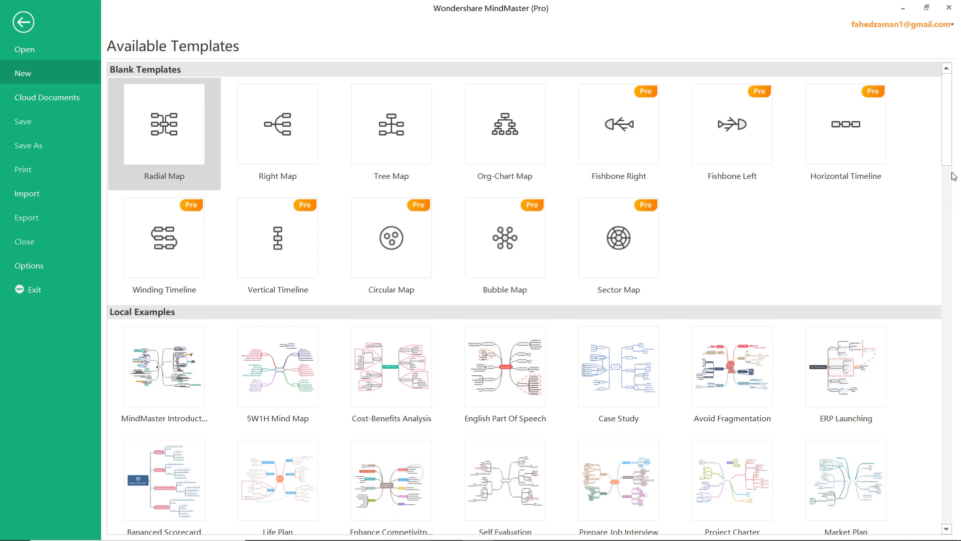
# Create Map1 from the blank Radial Map template in Available Templates.
pyautogui.moveTo(946, 154); pyautogui.dragTo(951, 120)
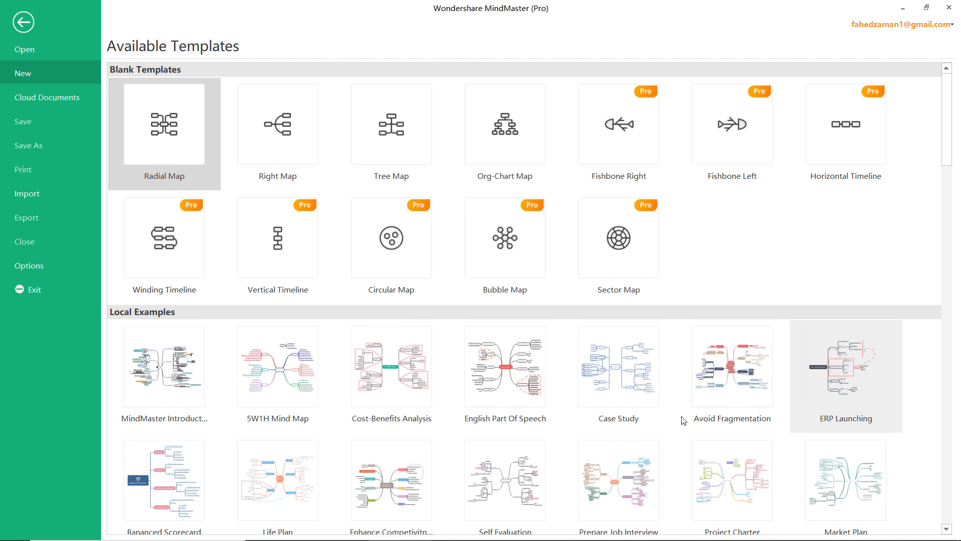
pyautogui.click(175, 130)
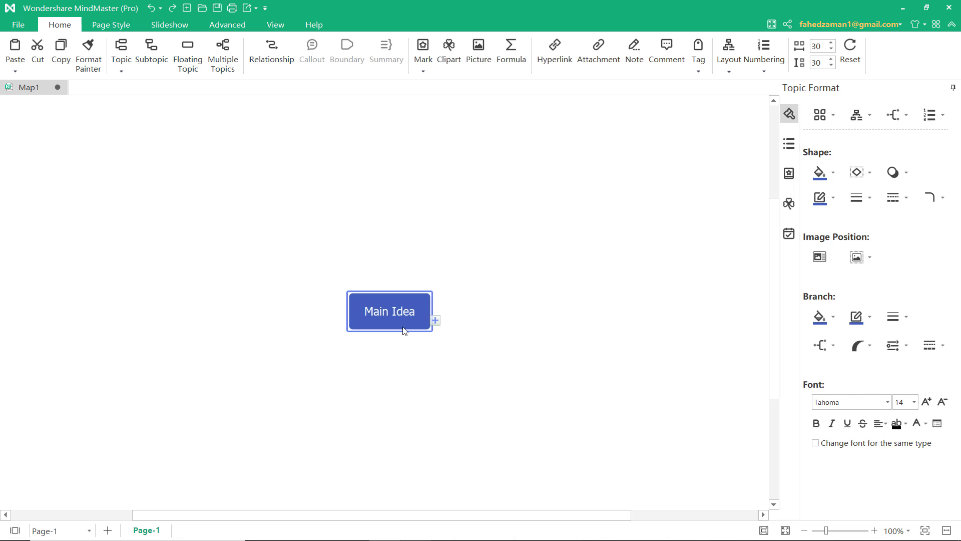
# Add six main topics around Main Idea, naming the first two Monday and Tuesday.
pyautogui.press('Tab')
pyautogui.press('Return')
pyautogui.press('Return')
pyautogui.press('Return')
pyautogui.press('Return')
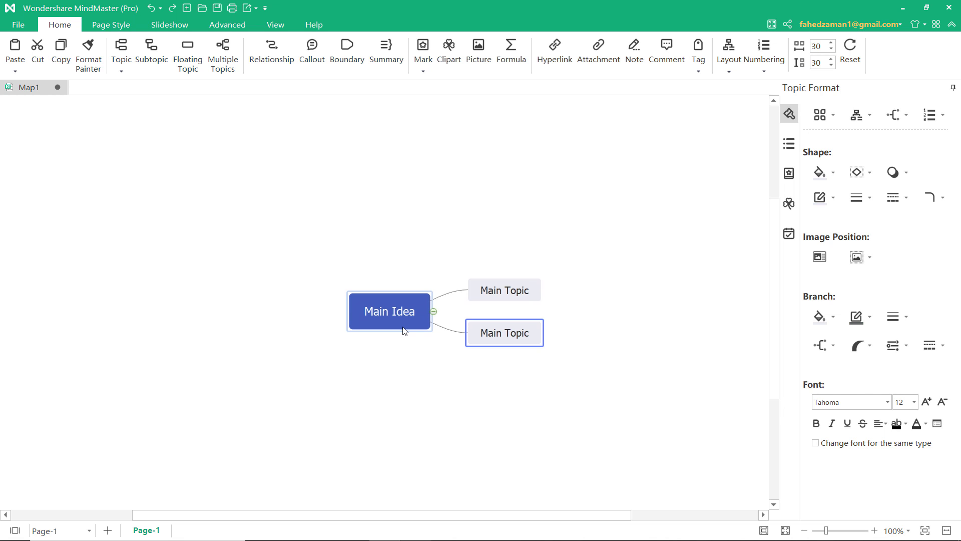
pyautogui.press('Return')
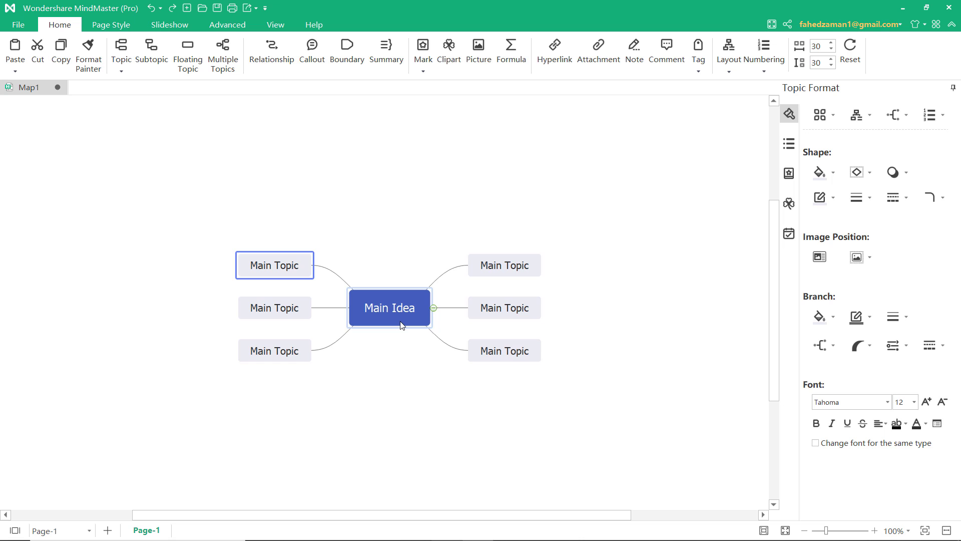
pyautogui.click(511, 265)
pyautogui.write('Mon')
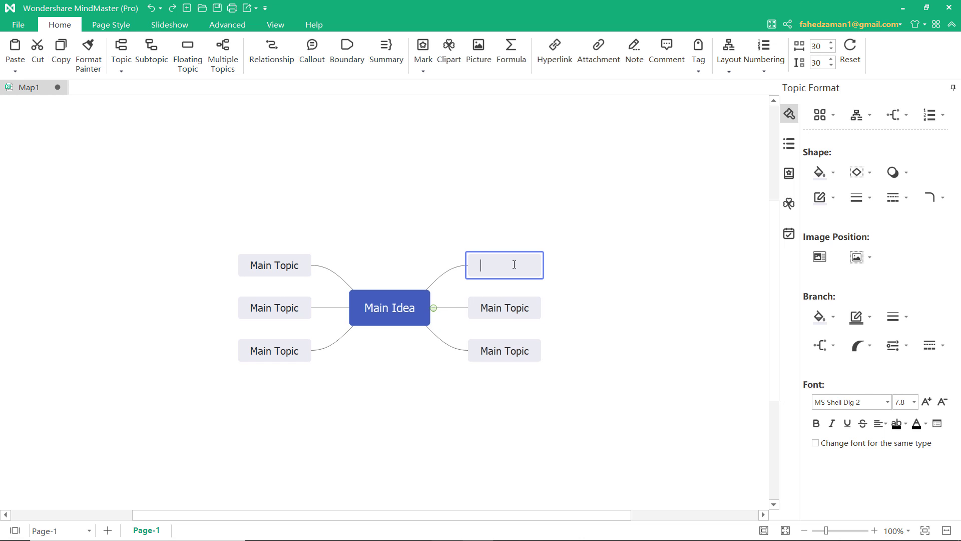
pyautogui.write('day')
pyautogui.click(523, 309)
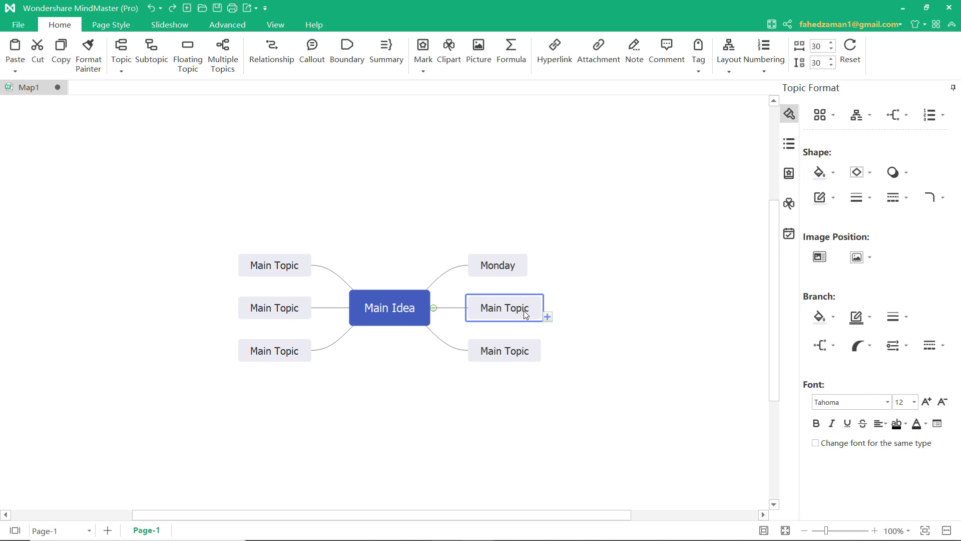
pyautogui.doubleClick(527, 311)
pyautogui.press('BackSpace')
pyautogui.press('BackSpace')
pyautogui.press('BackSpace')
pyautogui.press('BackSpace')
pyautogui.press('BackSpace')
pyautogui.press('BackSpace')
pyautogui.write('Tuesday')
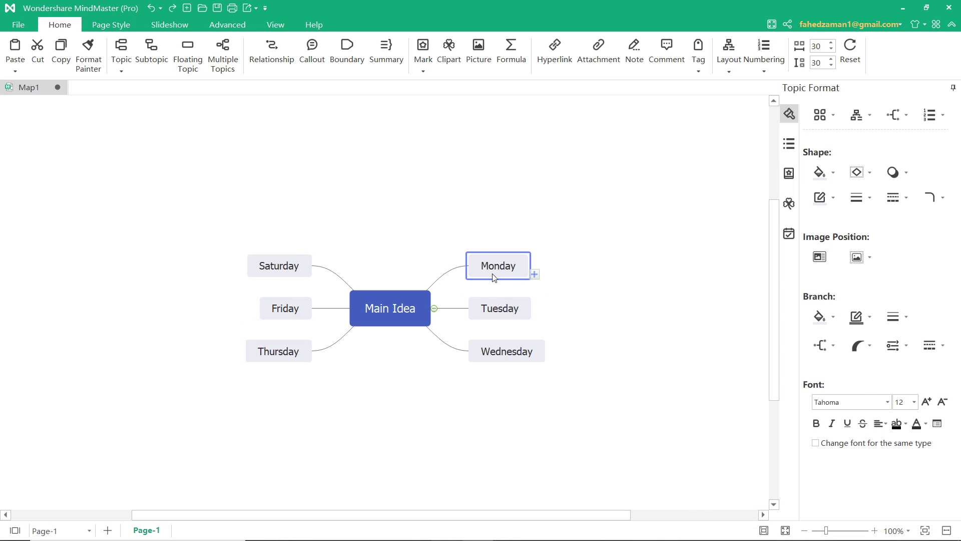
# Add two subtopics under Monday, one under Tuesday and two under Wednesday.
pyautogui.press('Tab')
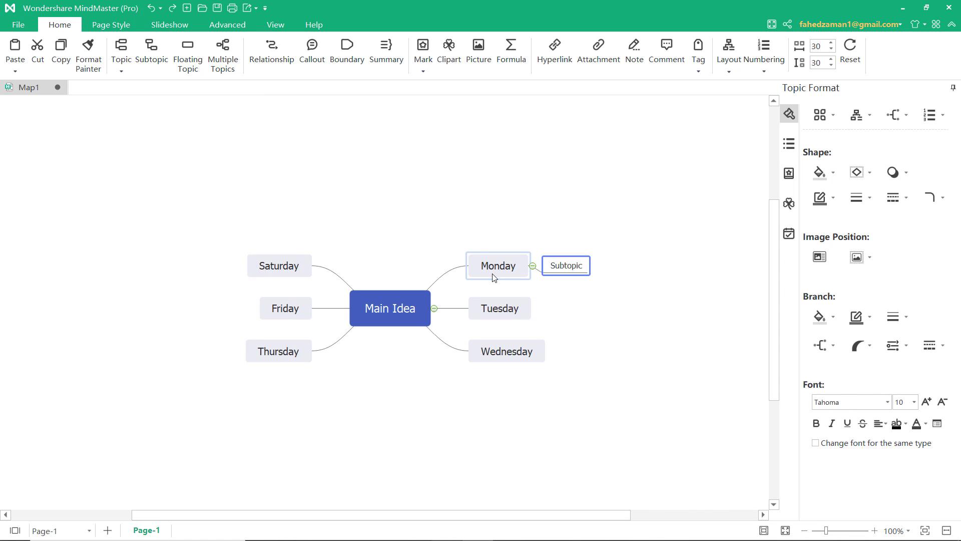
pyautogui.press('Return')
pyautogui.click(493, 323)
pyautogui.press('Tab')
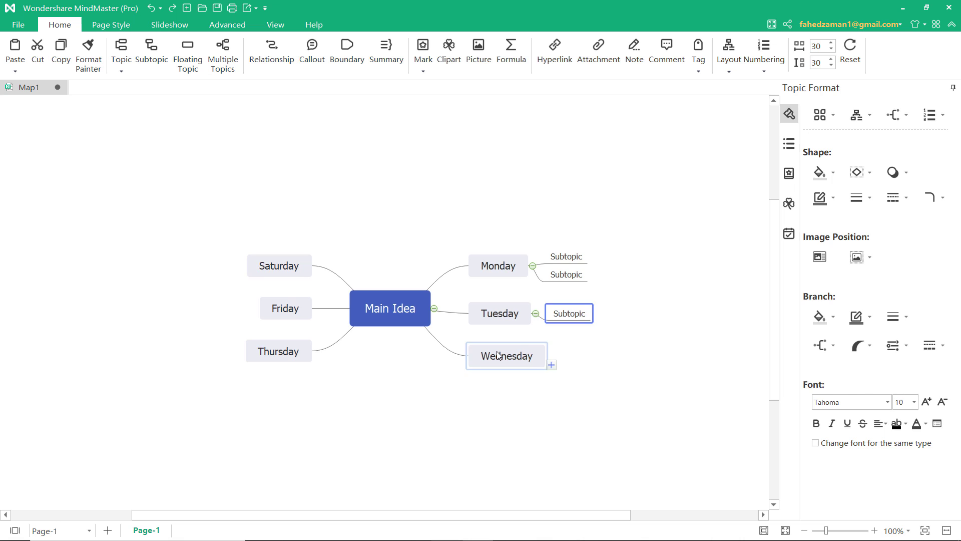
pyautogui.click(498, 355)
pyautogui.press('Tab')
pyautogui.click(498, 355)
pyautogui.press('Tab')
# Add subtopics under Saturday, Friday and Thursday.
pyautogui.click(284, 275)
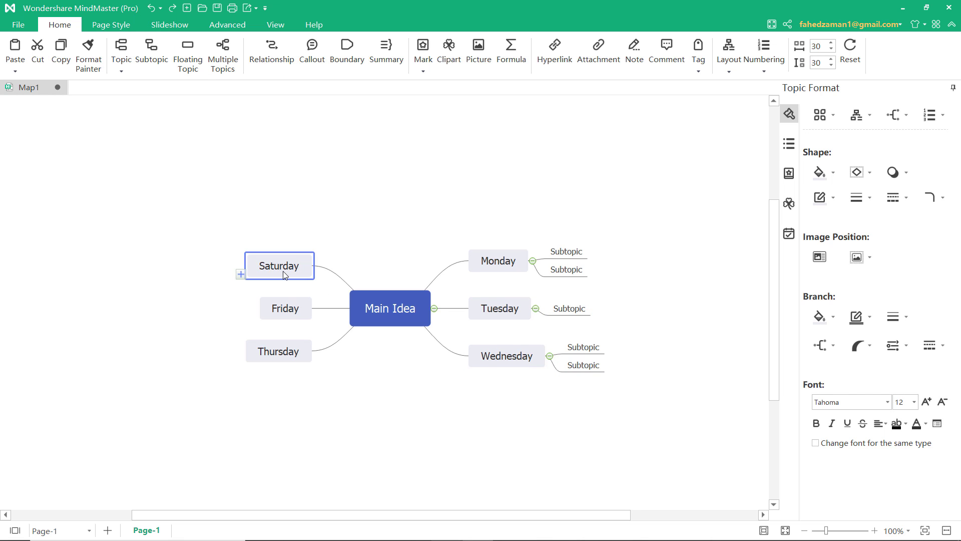
pyautogui.press('Tab')
pyautogui.press('Return')
pyautogui.click(293, 313)
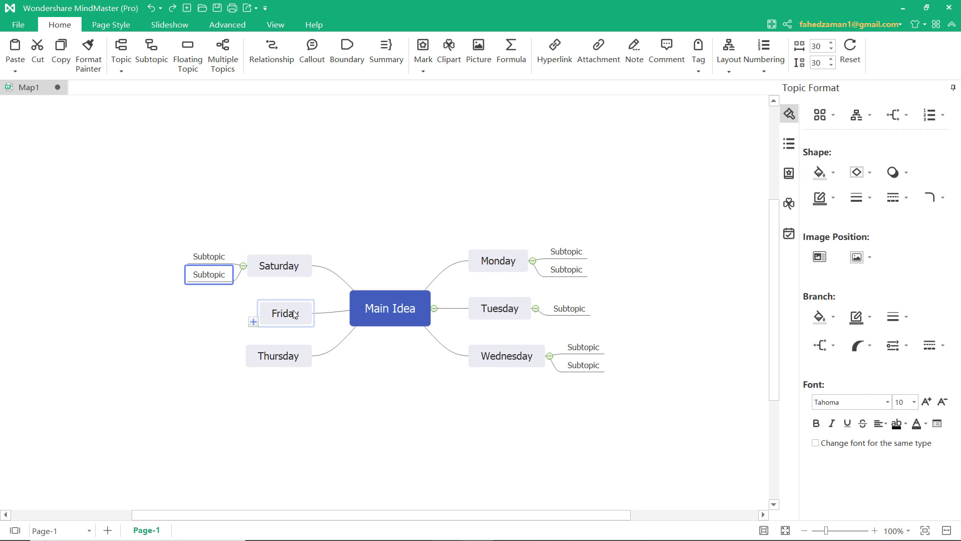
pyautogui.press('Tab')
pyautogui.click(288, 353)
pyautogui.press('Tab')
pyautogui.click(307, 431)
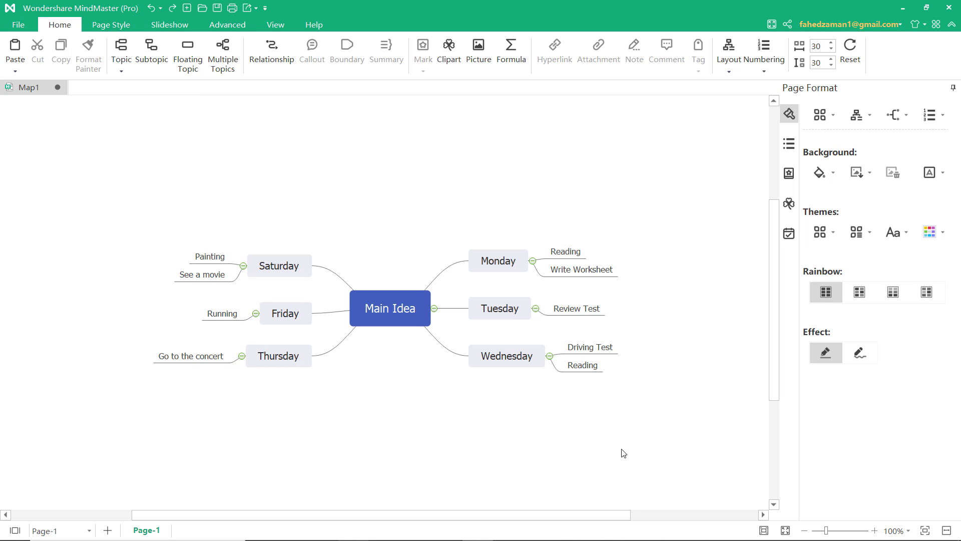
# Fill Monday with light blue and Tuesday with yellow.
pyautogui.click(505, 265)
pyautogui.click(830, 175)
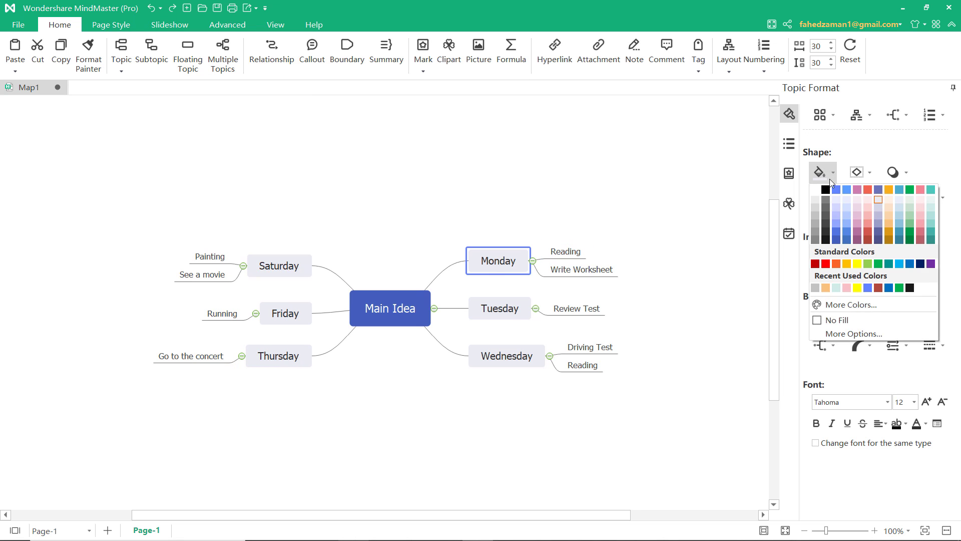
pyautogui.click(836, 214)
pyautogui.click(502, 315)
pyautogui.click(831, 174)
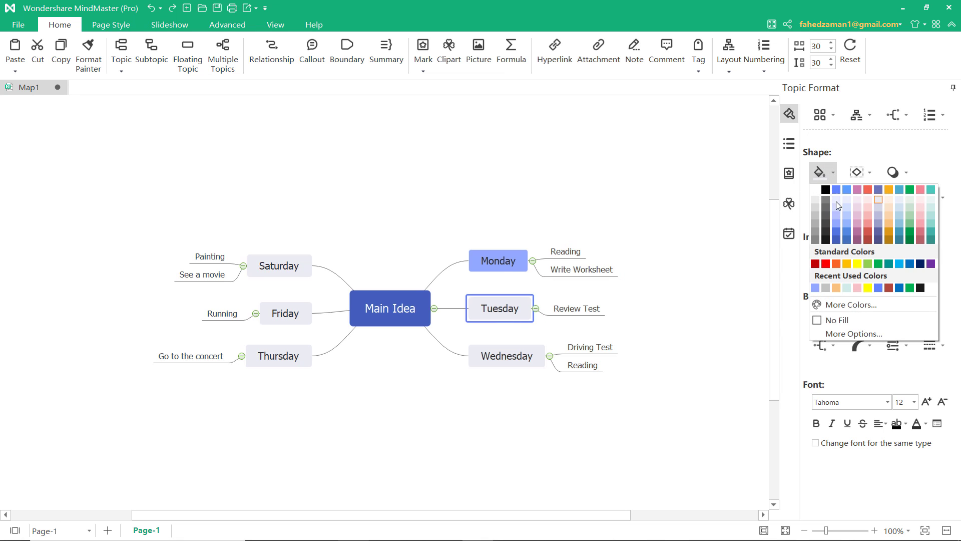
pyautogui.click(868, 288)
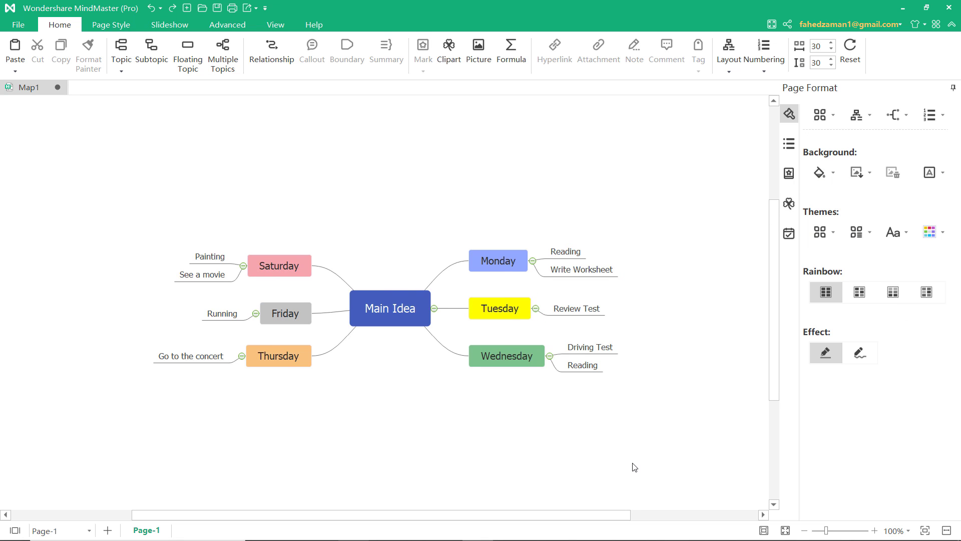
# Give Main Idea a black outline, keeping its font as Tahoma.
pyautogui.click(386, 309)
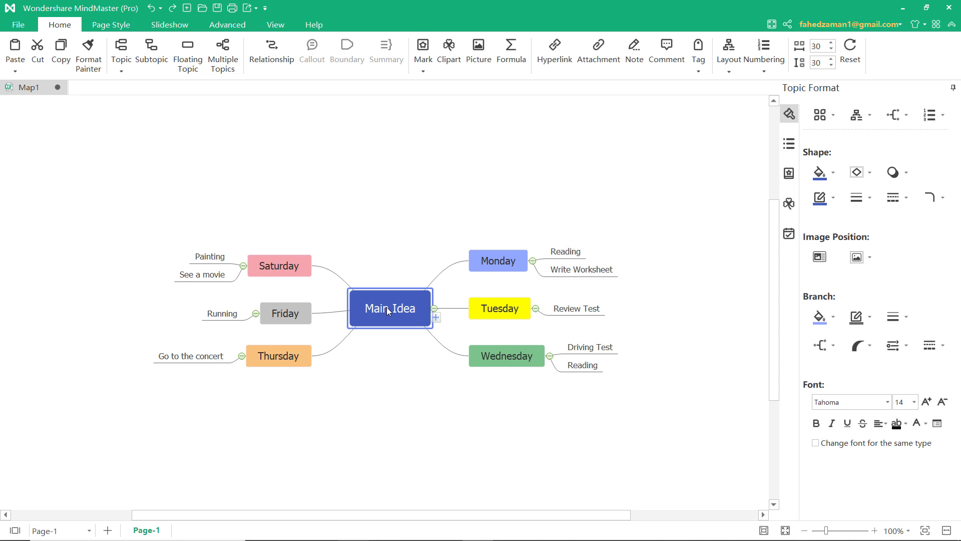
pyautogui.click(831, 191)
pyautogui.click(830, 219)
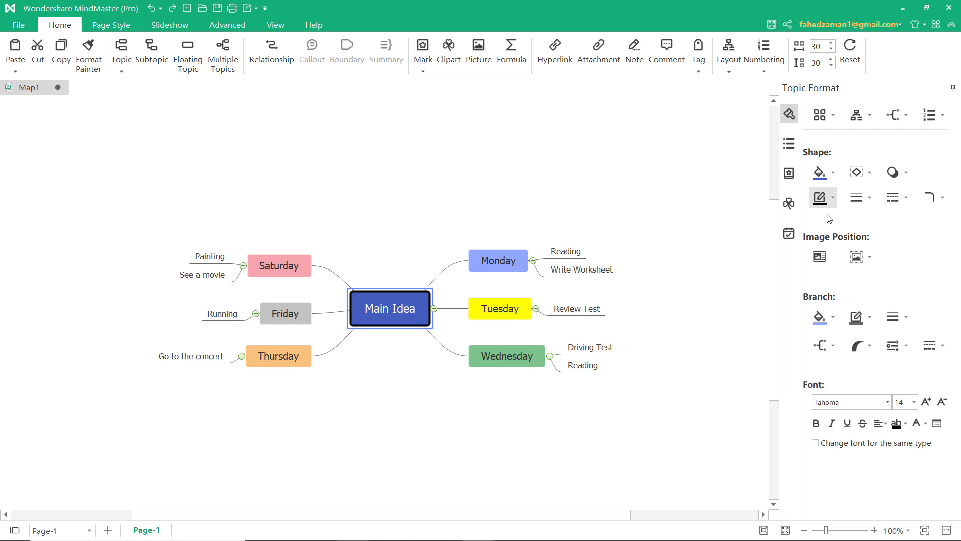
pyautogui.click(889, 403)
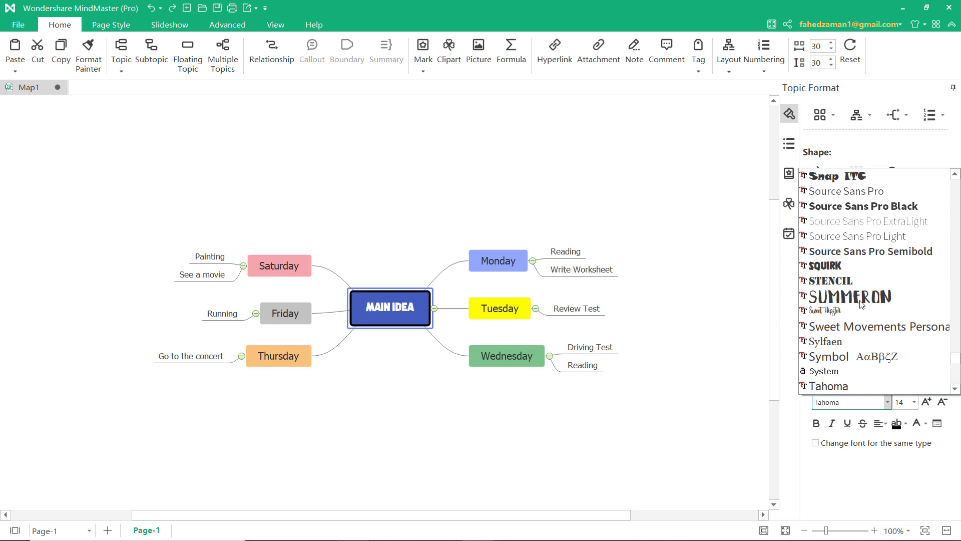
pyautogui.click(854, 385)
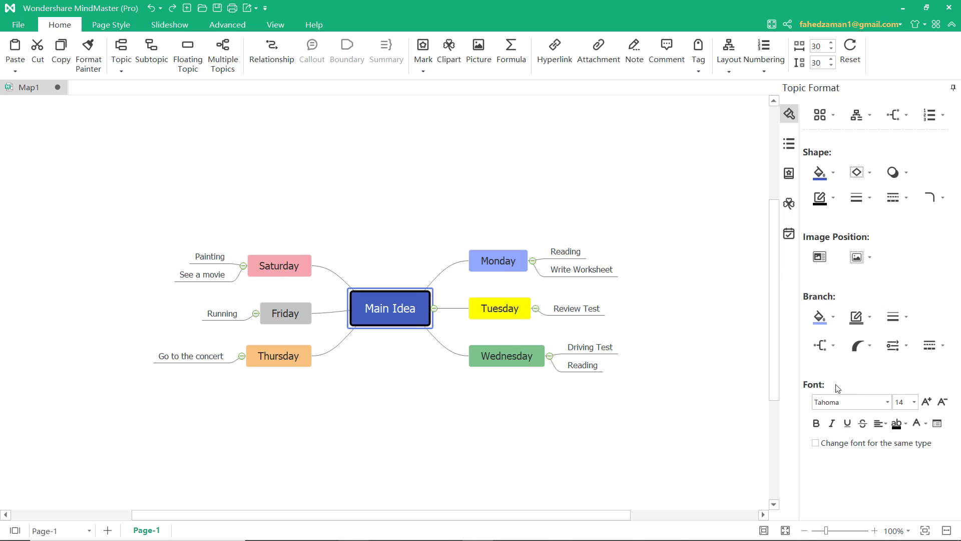
pyautogui.click(676, 421)
# Preview the theme gallery and try the mirrored, org-chart and vertical layouts.
pyautogui.click(820, 115)
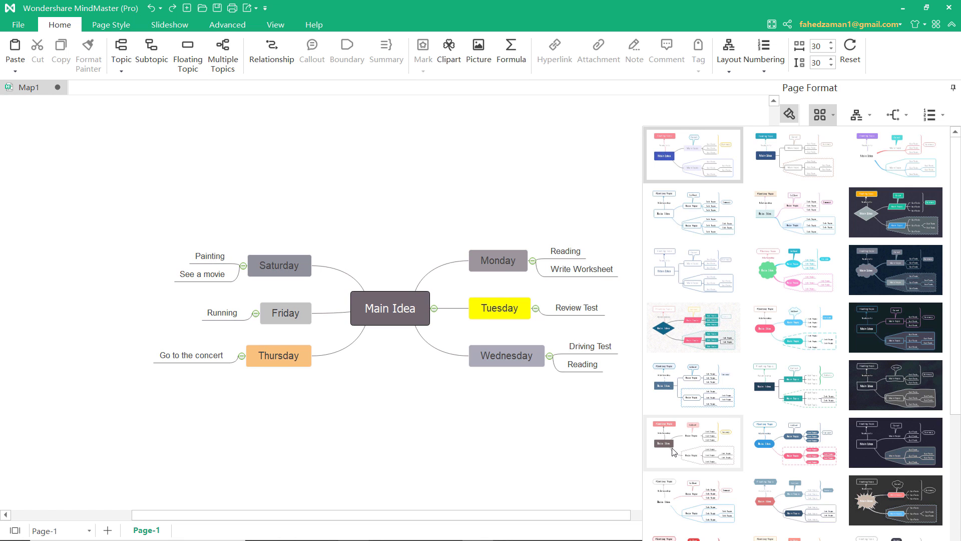
pyautogui.click(565, 421)
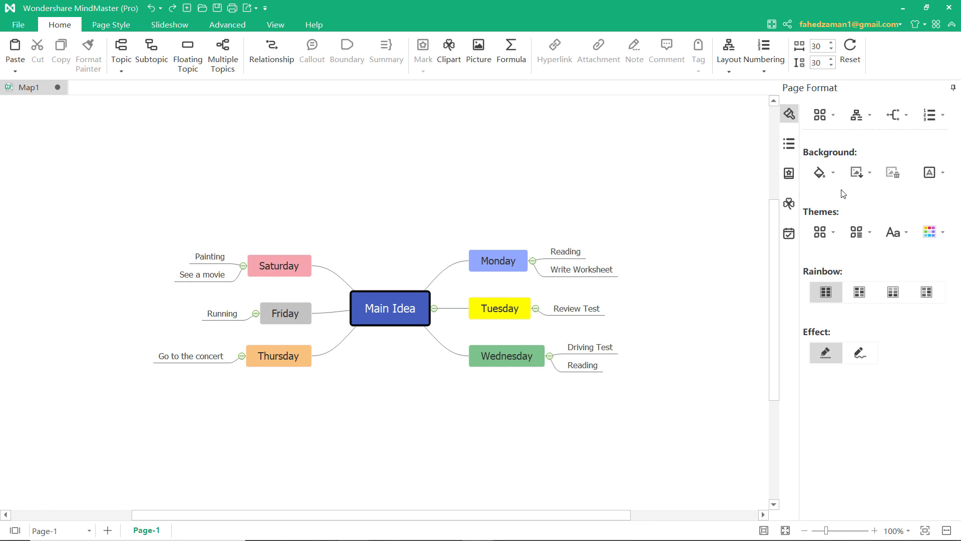
pyautogui.click(870, 117)
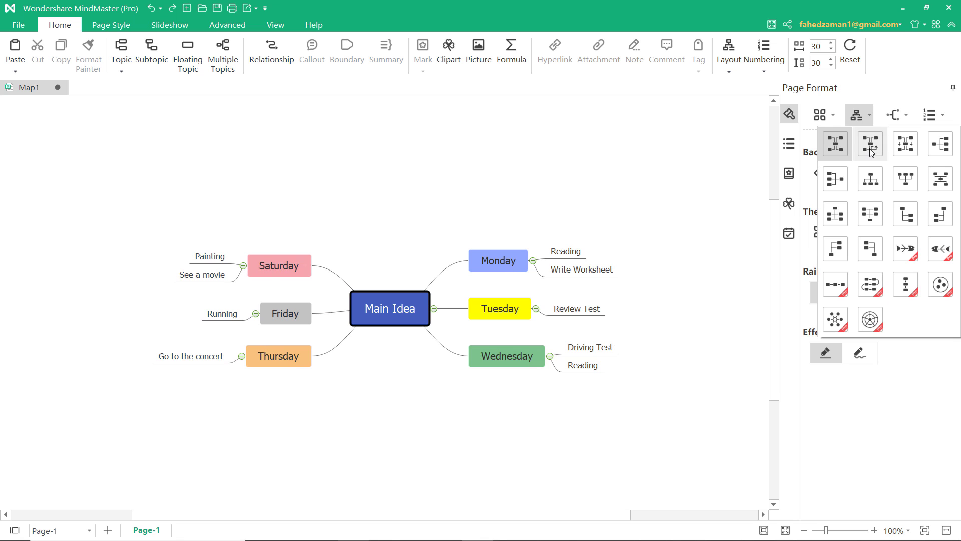
pyautogui.click(872, 152)
pyautogui.click(870, 116)
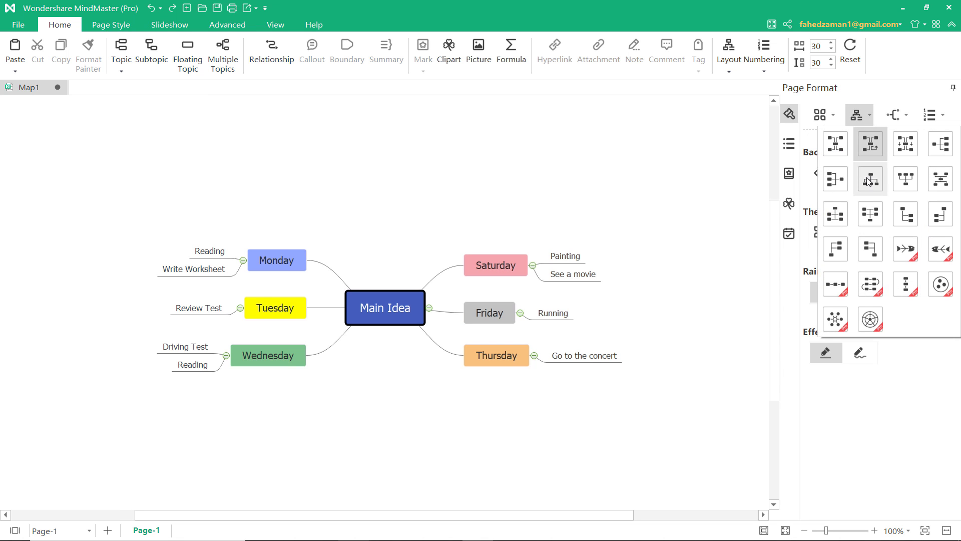
pyautogui.click(870, 183)
pyautogui.click(870, 116)
pyautogui.click(870, 249)
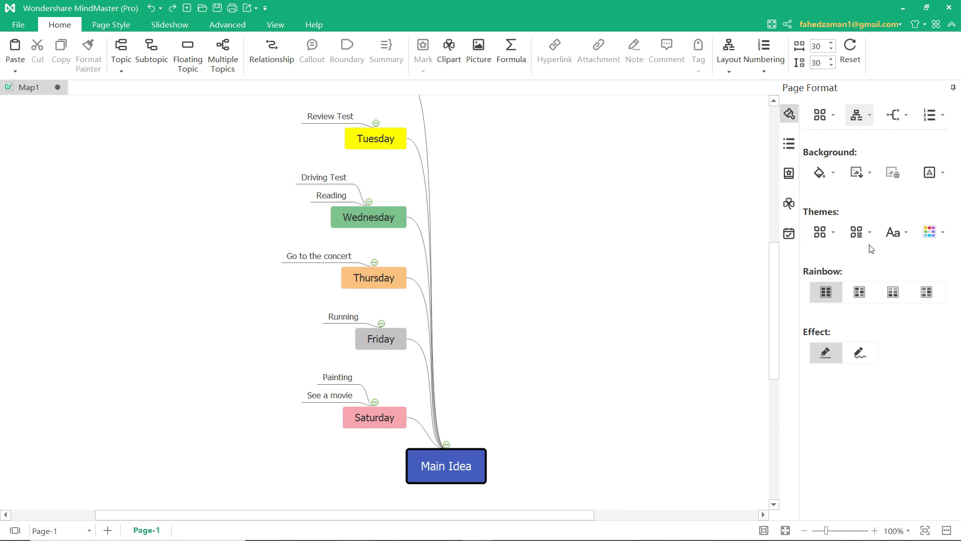
# Try the up-down layout, return to the balanced mind map, and use straight Line connectors.
pyautogui.click(870, 117)
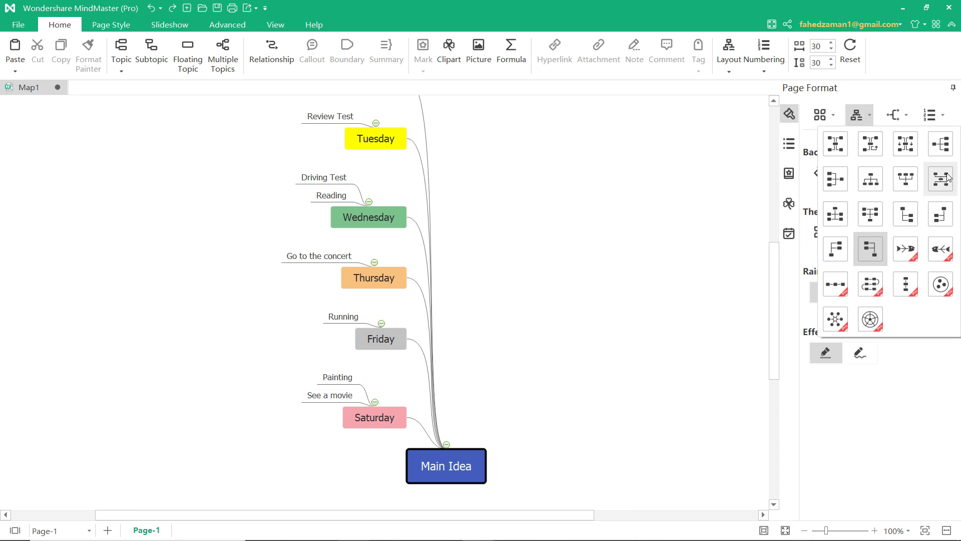
pyautogui.click(942, 178)
pyautogui.click(870, 116)
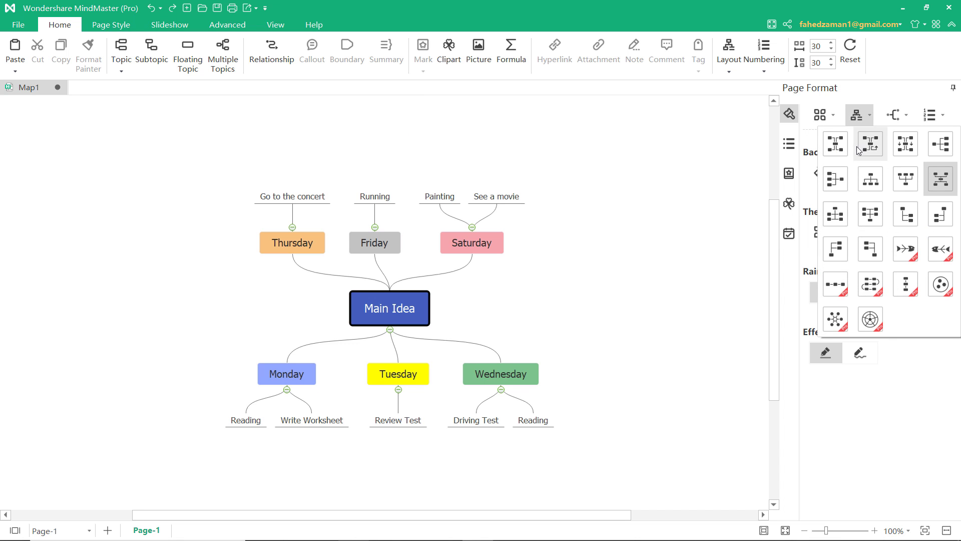
pyautogui.click(846, 144)
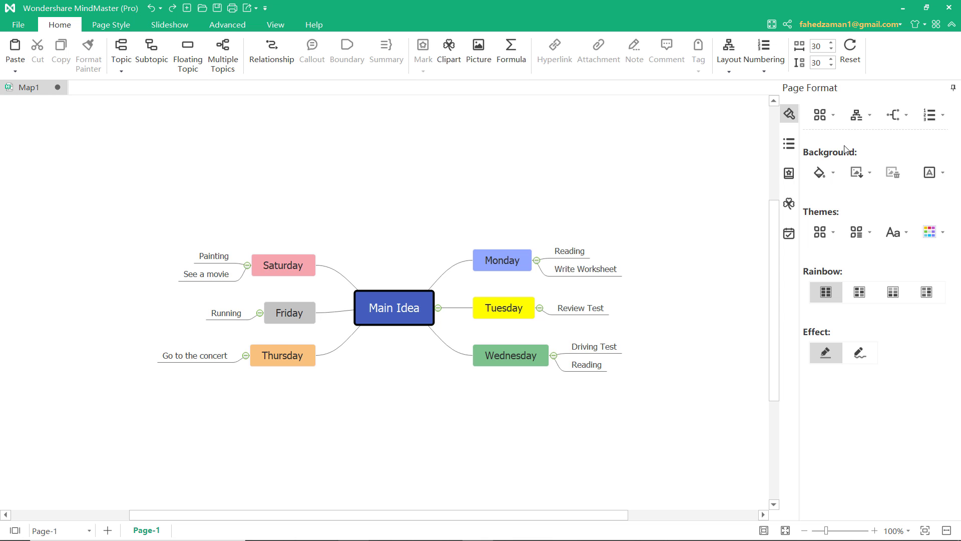
pyautogui.click(905, 115)
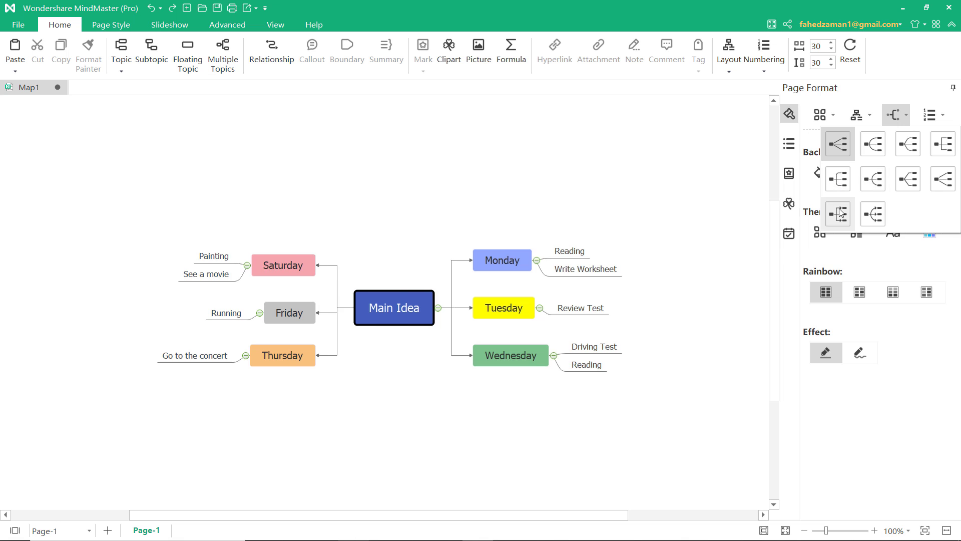
pyautogui.click(863, 152)
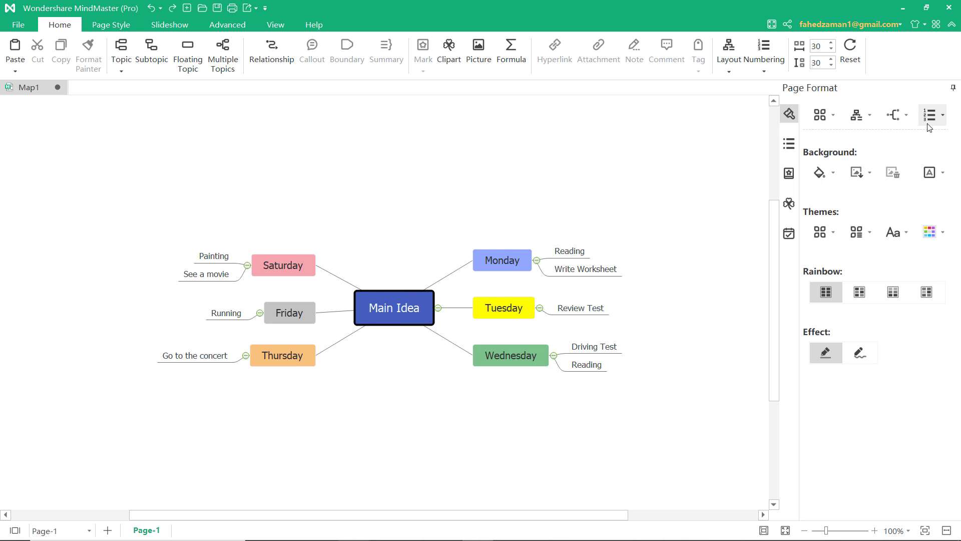
# Mark the days with priorities 1–6, a red flag on Tuesday and a red star on Thursday.
pyautogui.click(790, 145)
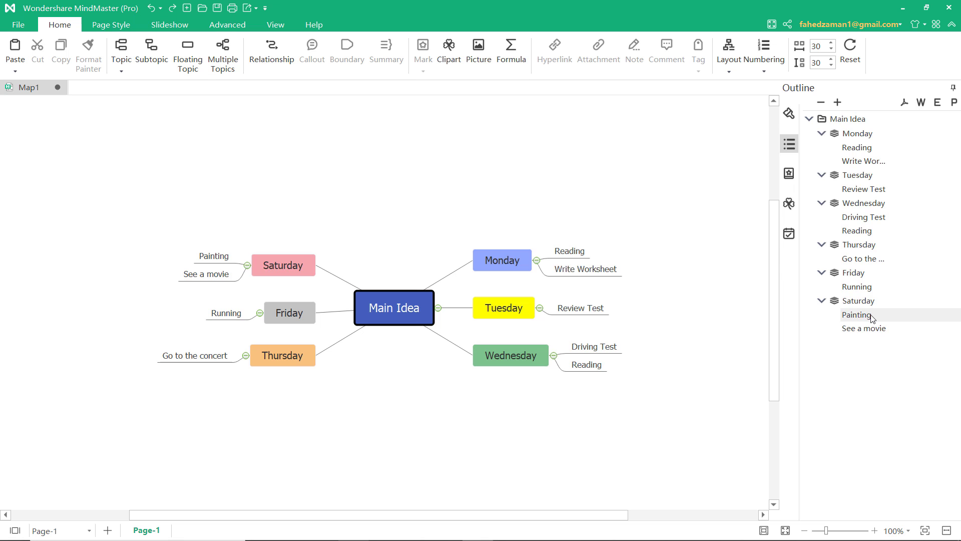
pyautogui.click(789, 173)
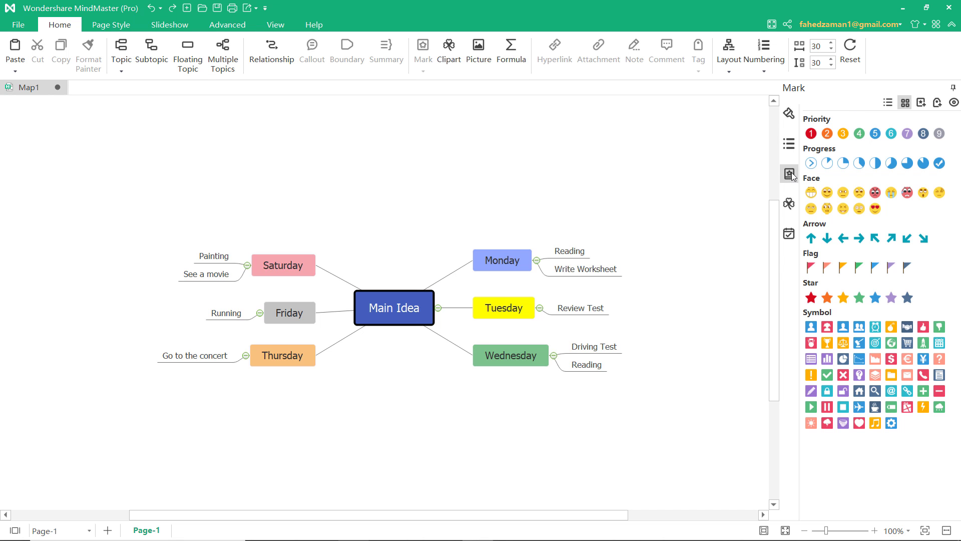
pyautogui.click(504, 269)
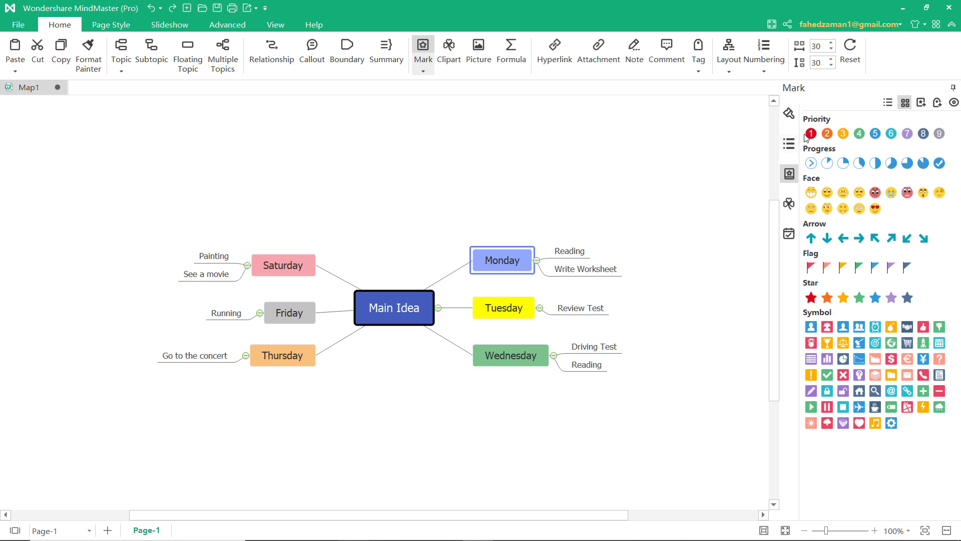
pyautogui.hotkey('ctrl', '1')
pyautogui.click(528, 309)
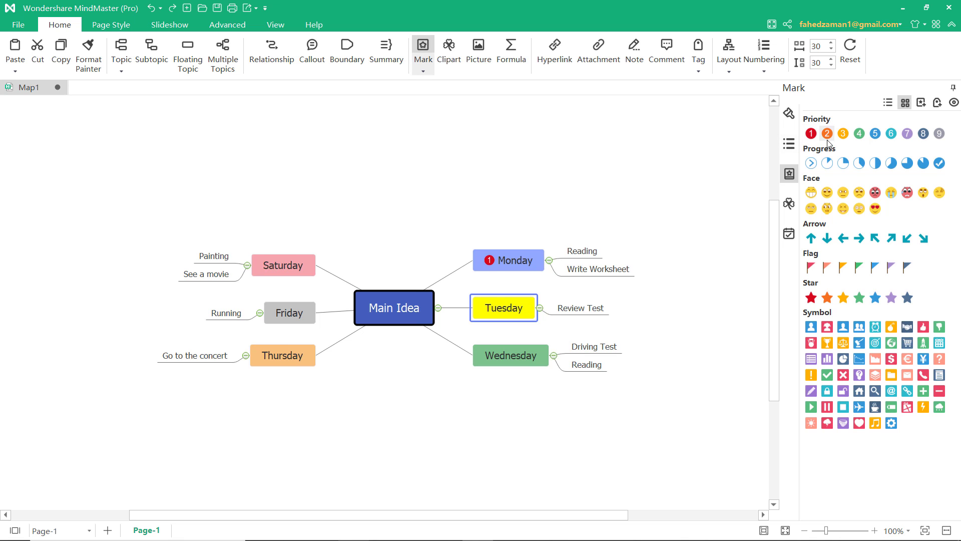
pyautogui.click(827, 133)
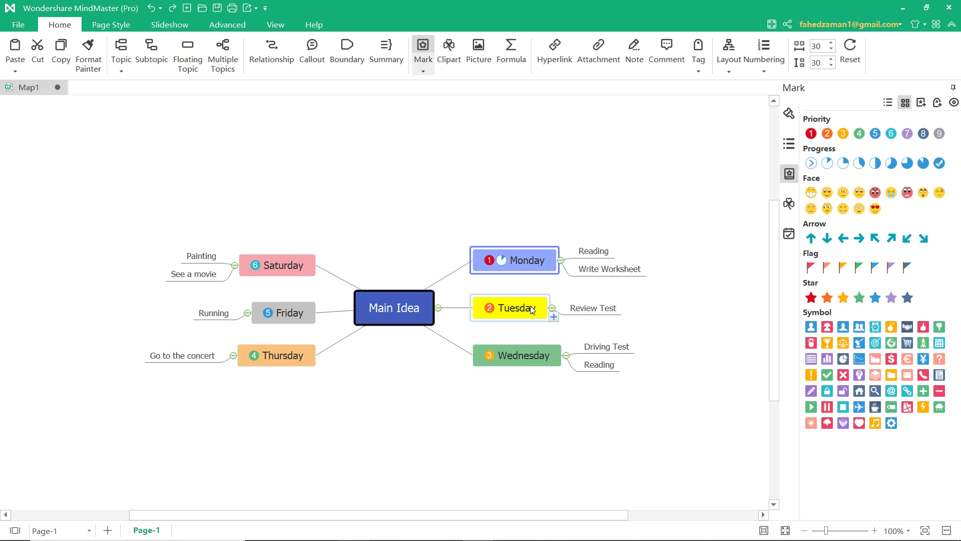
pyautogui.click(553, 300)
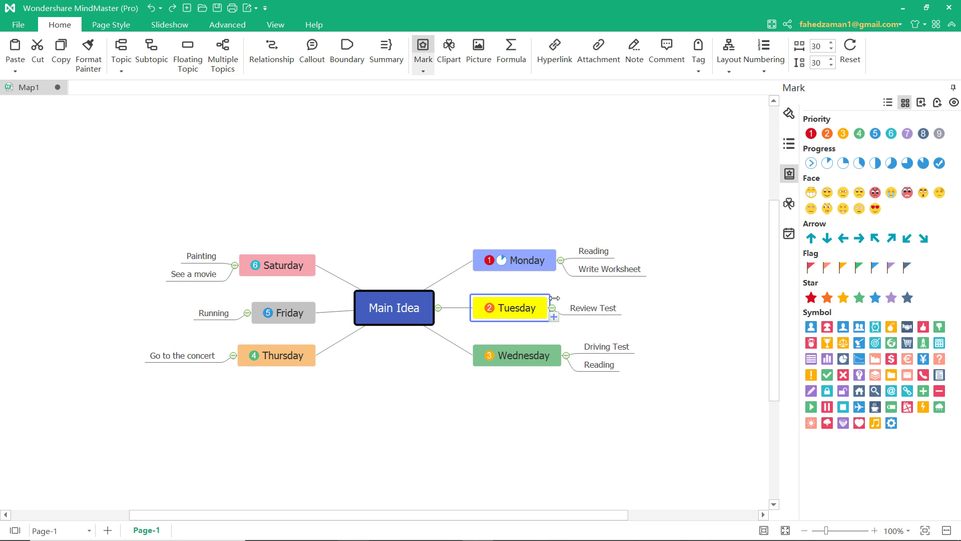
pyautogui.click(812, 268)
pyautogui.click(812, 297)
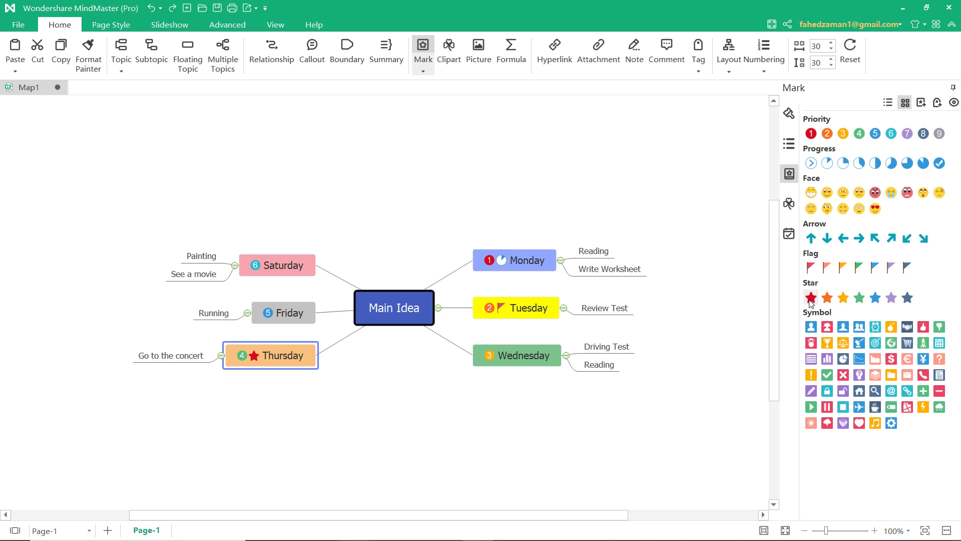
# Show the Business > Office clipart set in the Clipart panel.
pyautogui.click(790, 204)
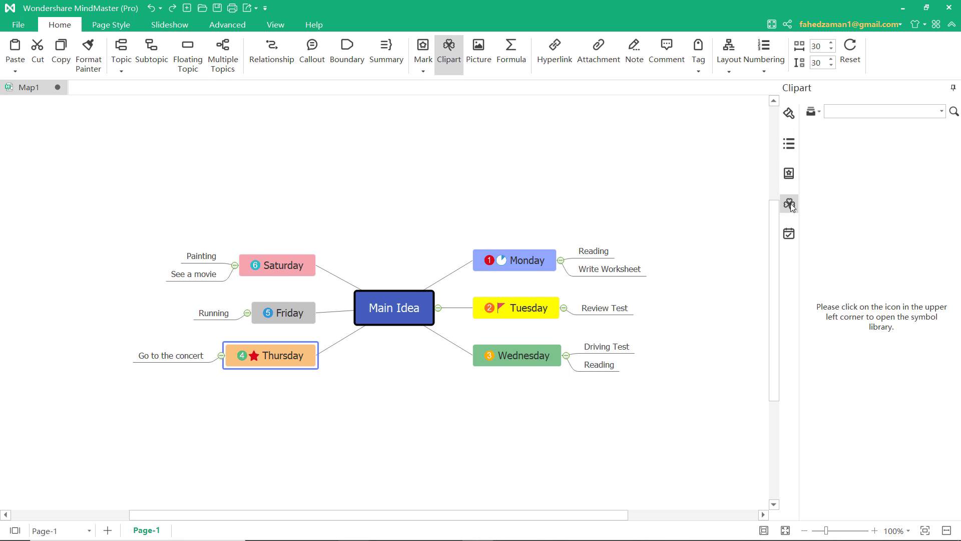
pyautogui.click(813, 111)
pyautogui.moveTo(829, 130)
pyautogui.moveTo(829, 160)
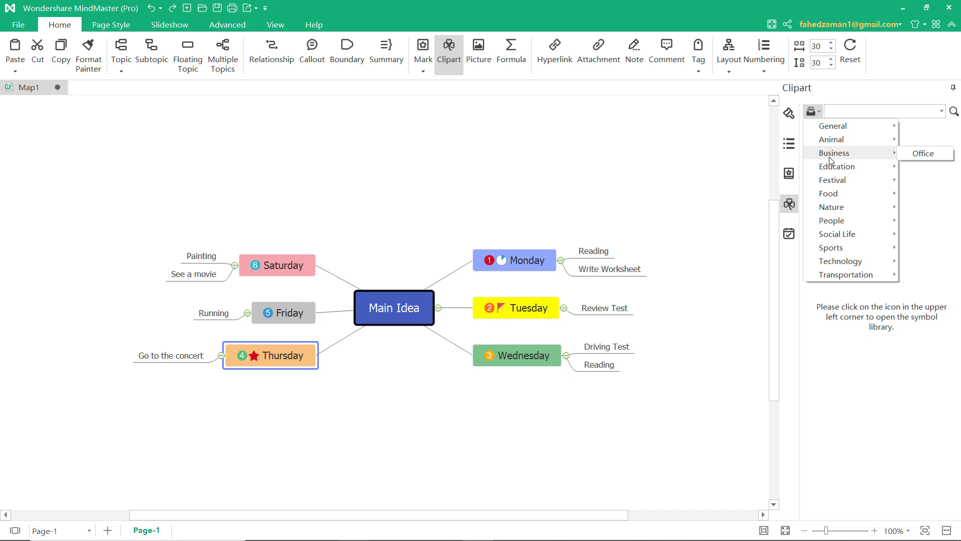
pyautogui.click(923, 154)
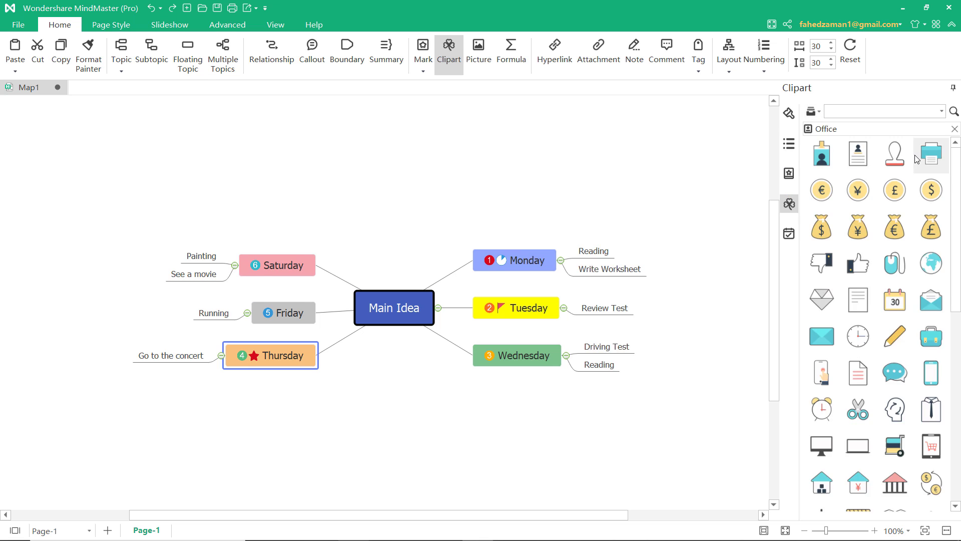
pyautogui.scroll(-5, 919, 158)
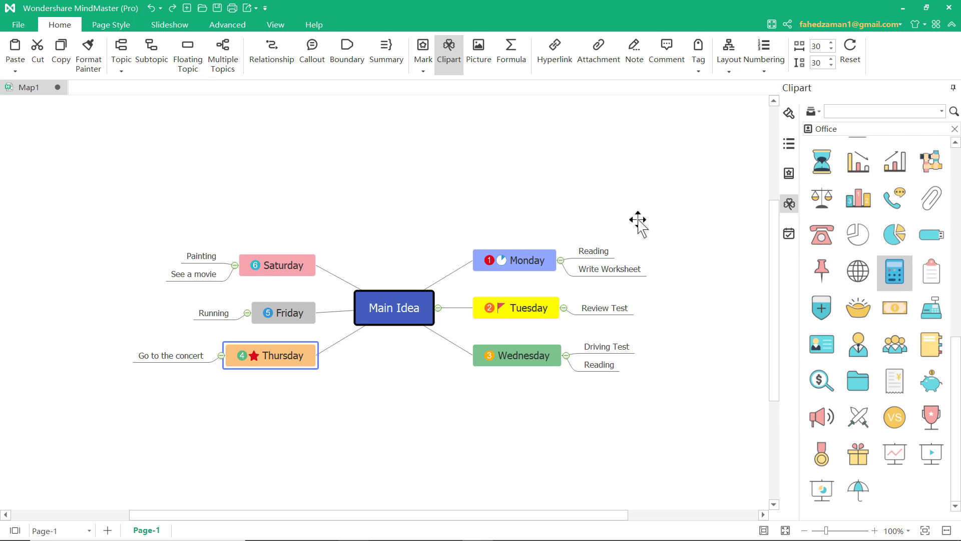
# Place a shrunken calculator above Monday and a small trophy clipart on the map.
pyautogui.moveTo(638, 220); pyautogui.dragTo(640, 222)
pyautogui.moveTo(731, 215); pyautogui.dragTo(545, 236)
pyautogui.moveTo(931, 418); pyautogui.dragTo(688, 340)
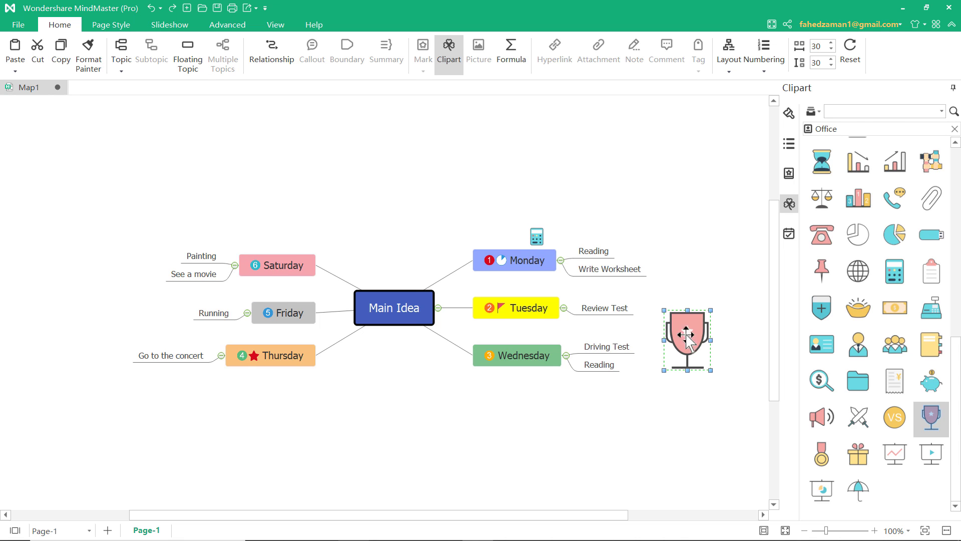
pyautogui.moveTo(711, 311); pyautogui.dragTo(673, 354)
# Drop a floating topic and attach it to Main Idea as a Main Topic above Saturday.
pyautogui.click(684, 383)
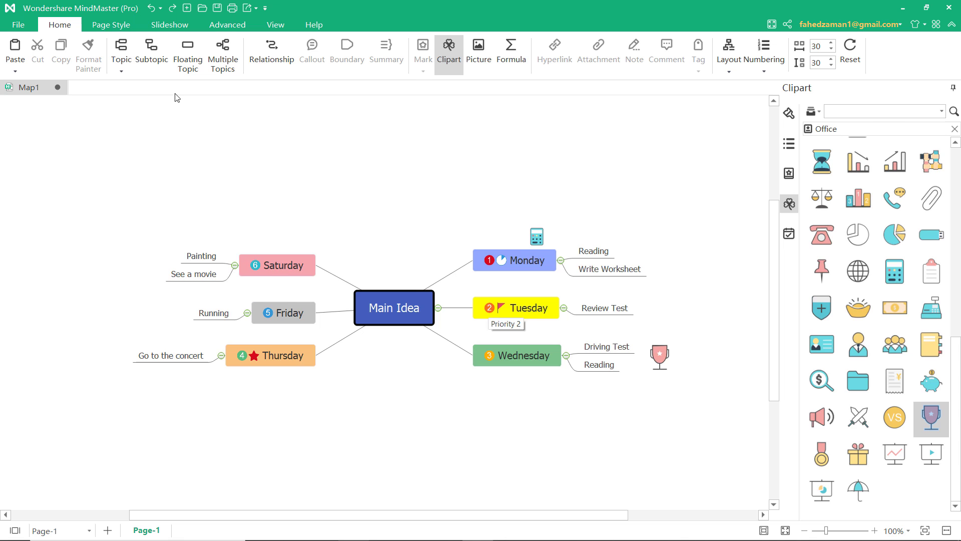
pyautogui.click(121, 71)
pyautogui.click(160, 63)
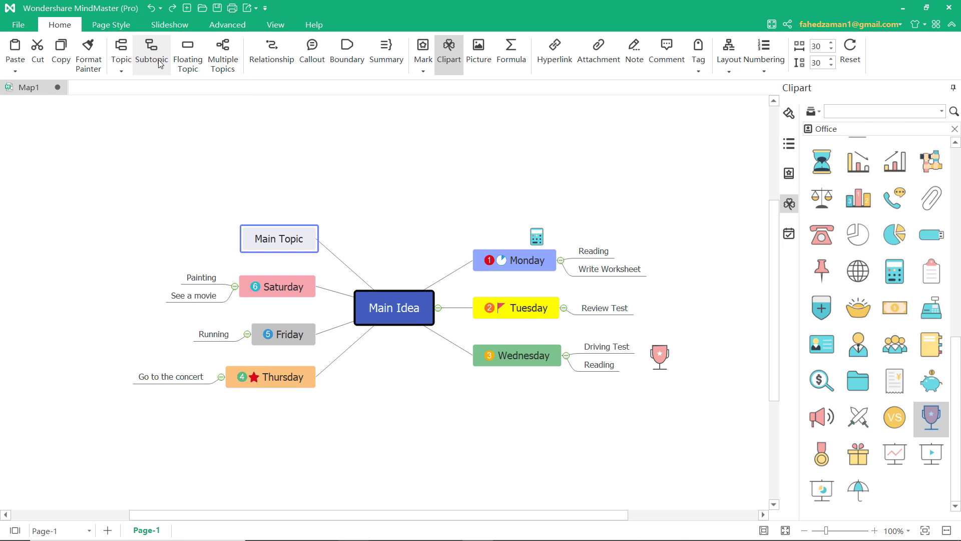
pyautogui.press('Delete')
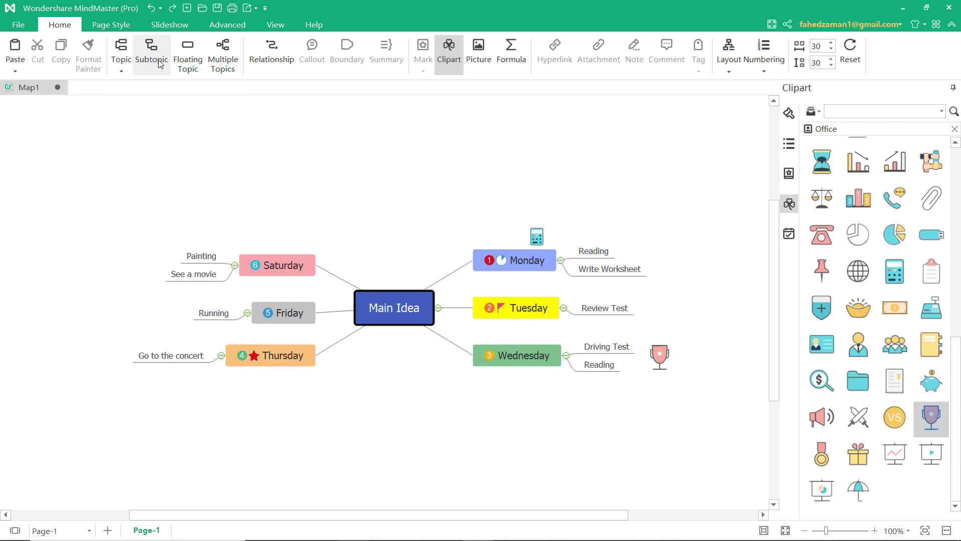
pyautogui.click(188, 71)
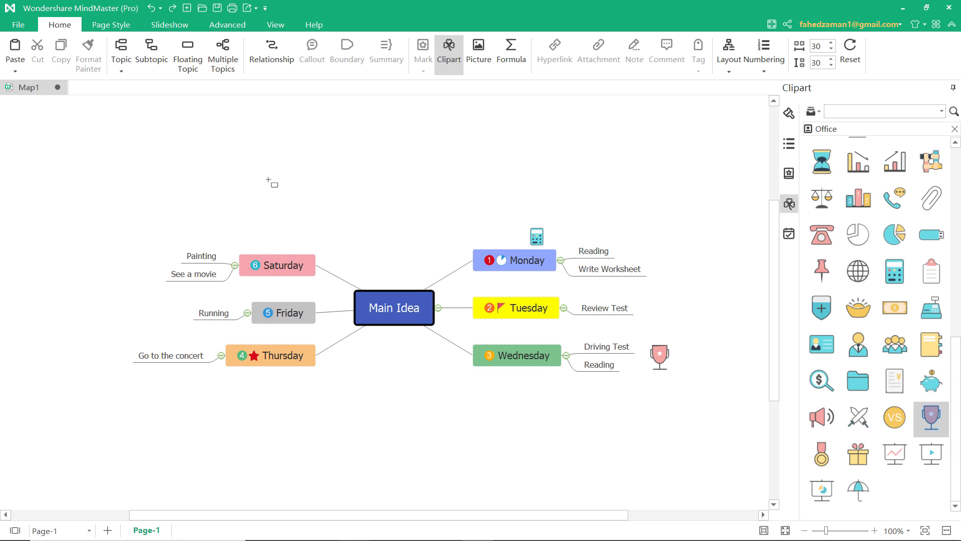
pyautogui.click(269, 181)
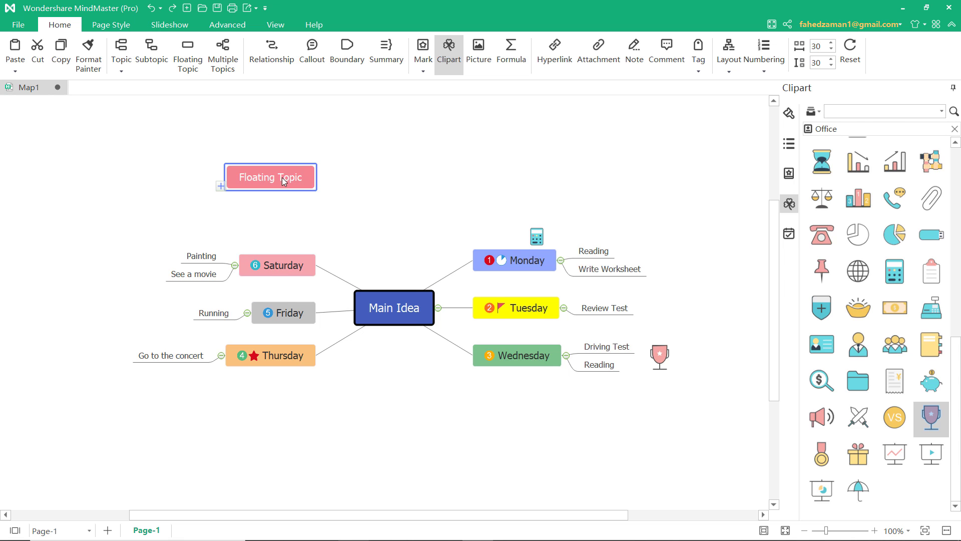
pyautogui.moveTo(281, 177); pyautogui.dragTo(348, 236)
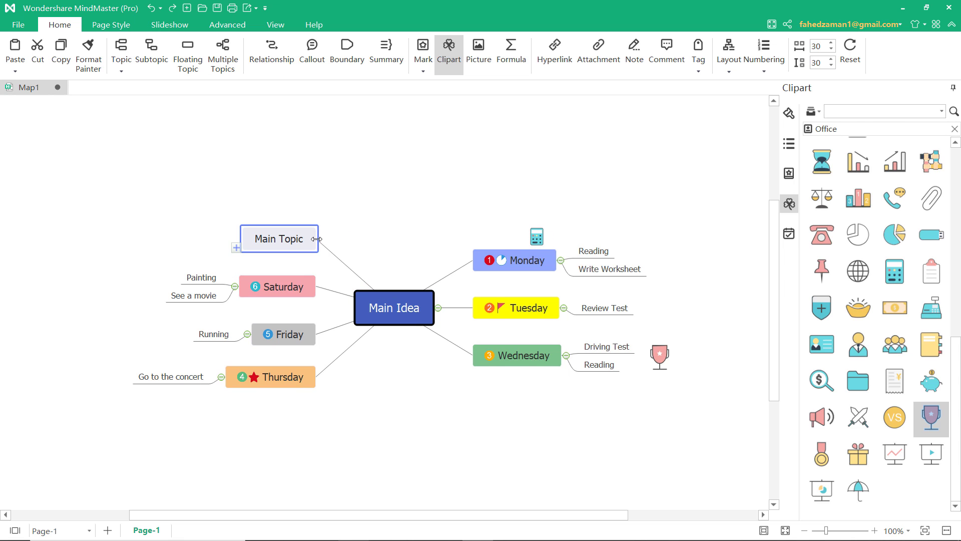
# Draw a relationship arrow from Monday's Reading to Wednesday's Reading and curve it.
pyautogui.click(593, 253)
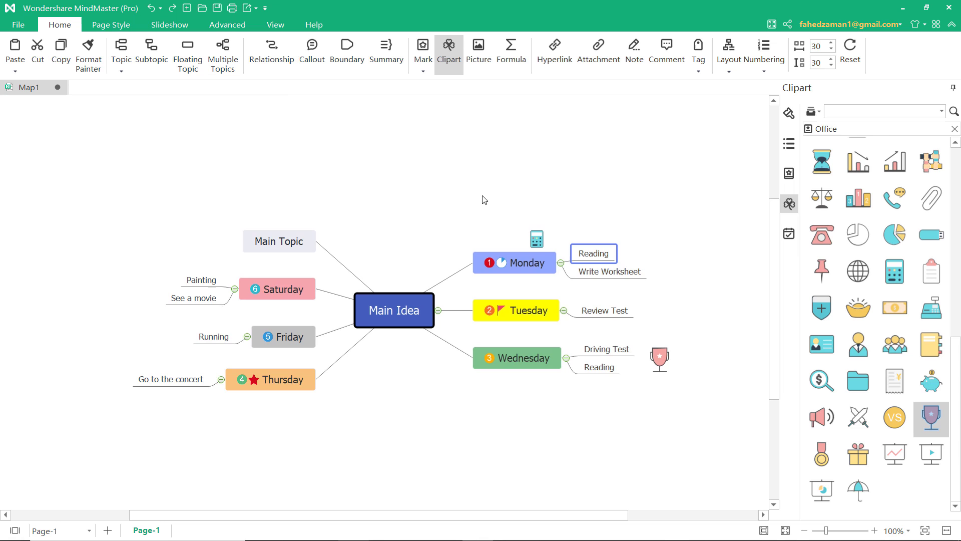
pyautogui.click(281, 59)
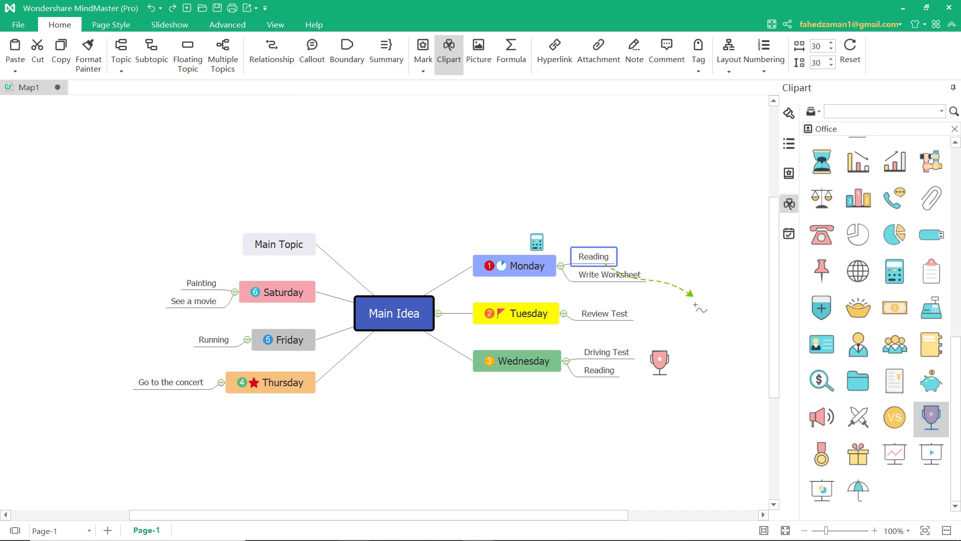
pyautogui.click(617, 374)
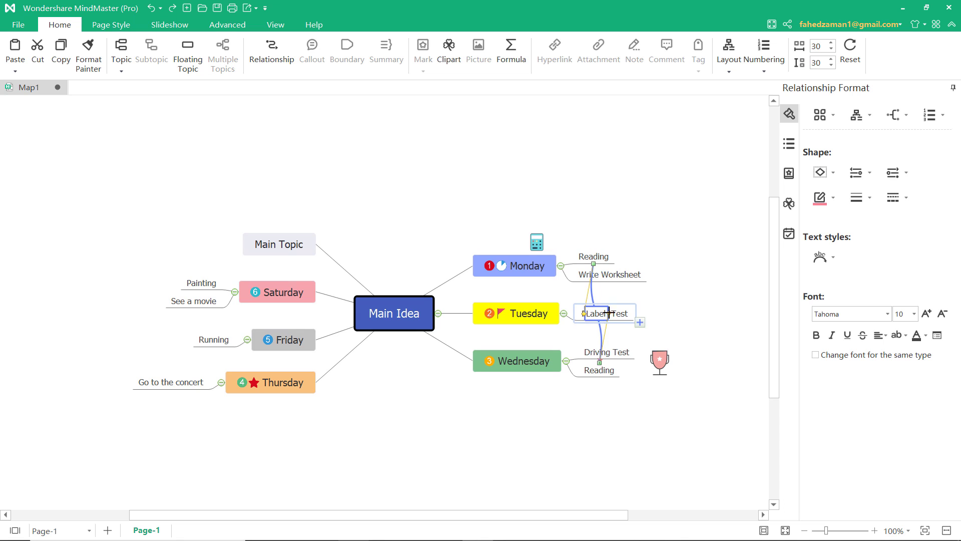
pyautogui.moveTo(609, 314); pyautogui.dragTo(689, 306)
pyautogui.click(695, 275)
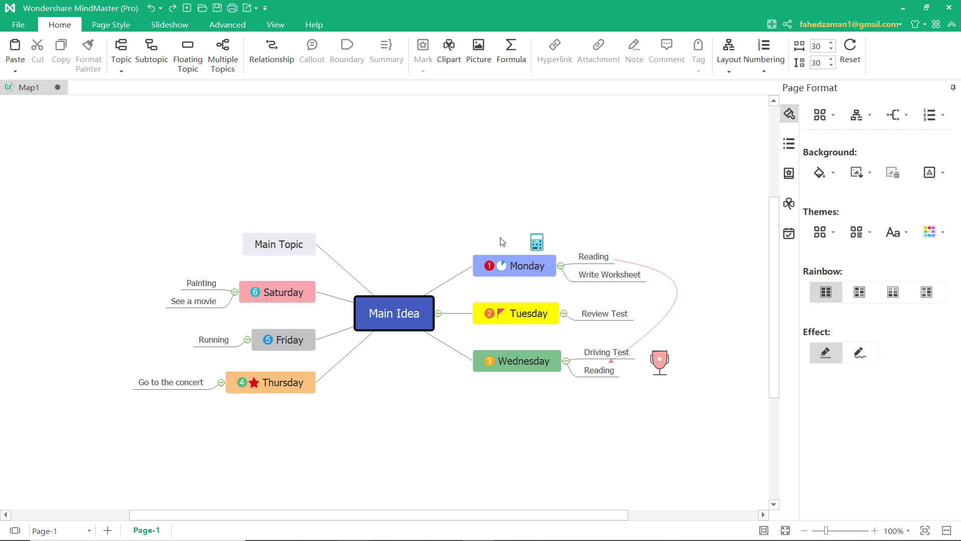
pyautogui.click(512, 258)
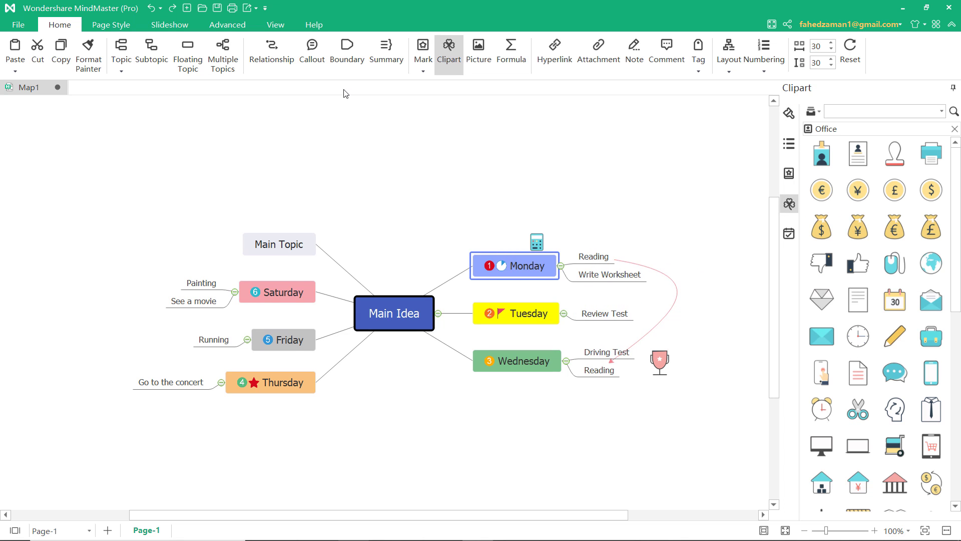
# Attach a 'Get up early' callout to the Monday topic.
pyautogui.click(314, 55)
pyautogui.write('Get')
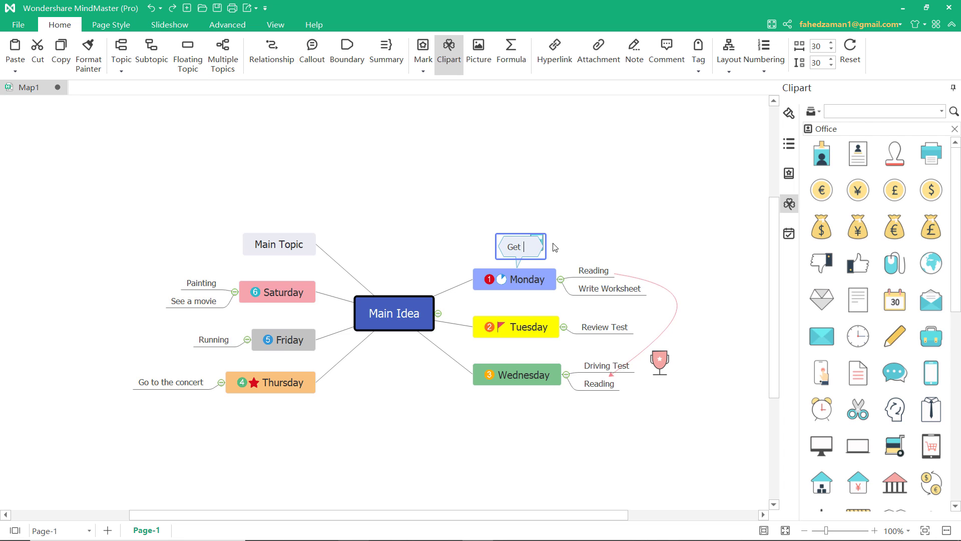
pyautogui.write(' up early')
pyautogui.click(608, 242)
# Group the Saturday and Friday branches under a Summary bracket.
pyautogui.moveTo(295, 272); pyautogui.dragTo(245, 351)
pyautogui.click(386, 53)
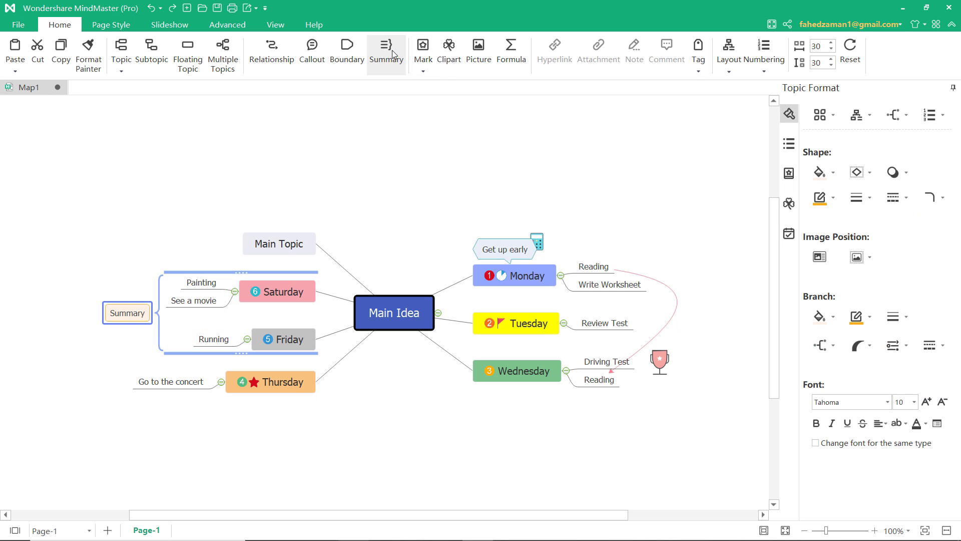
pyautogui.press('Escape')
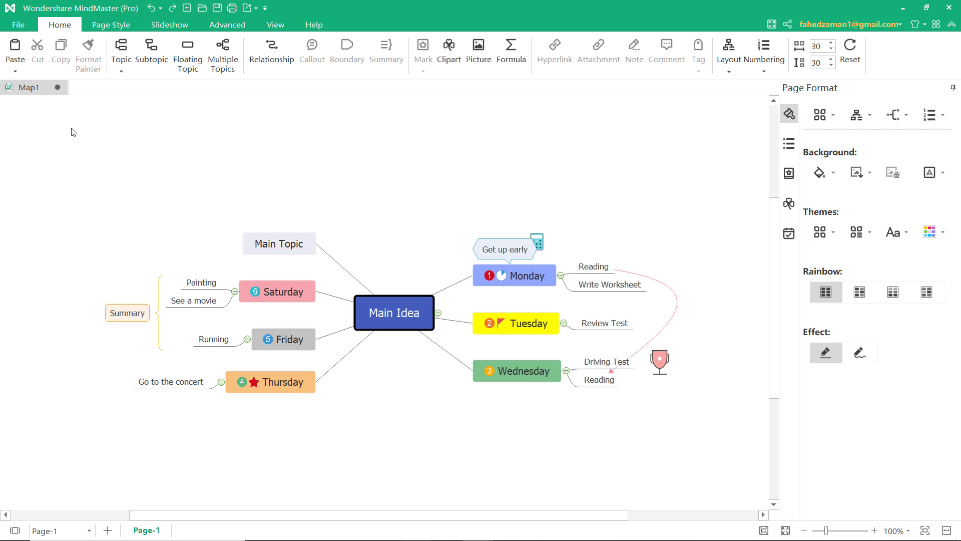
# Auto-create slides from the map's topics and play them through Wednesday to Saturday, returning to the map.
pyautogui.click(170, 29)
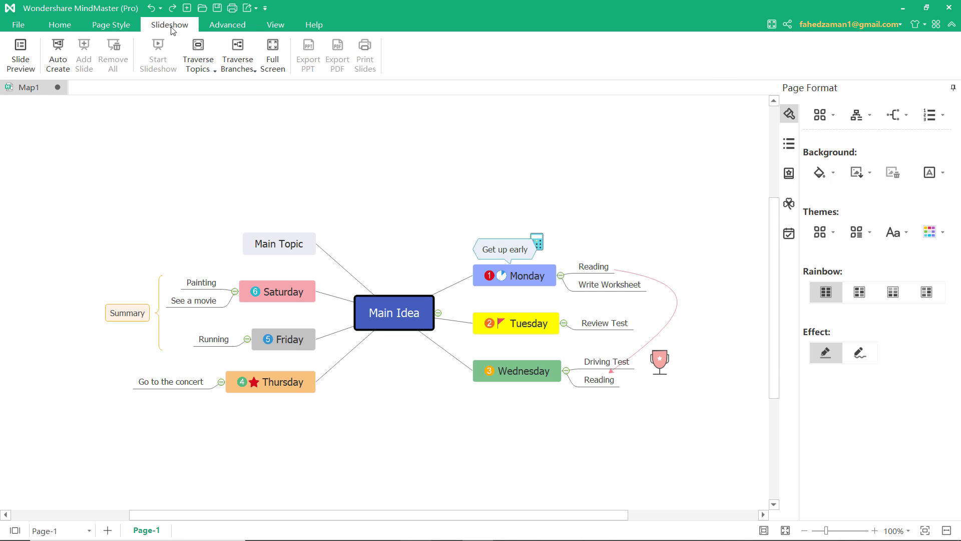
pyautogui.click(56, 64)
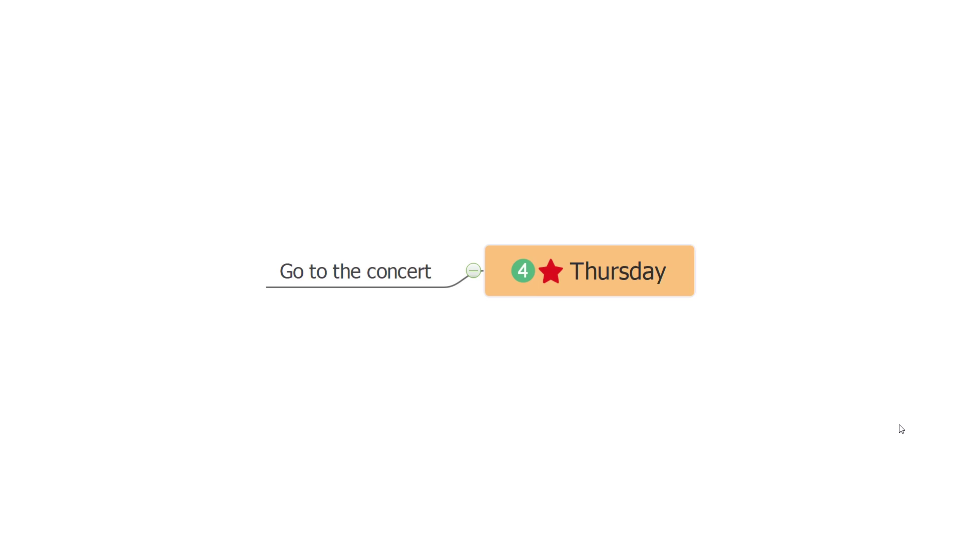
pyautogui.click(902, 428)
pyautogui.click(902, 428)
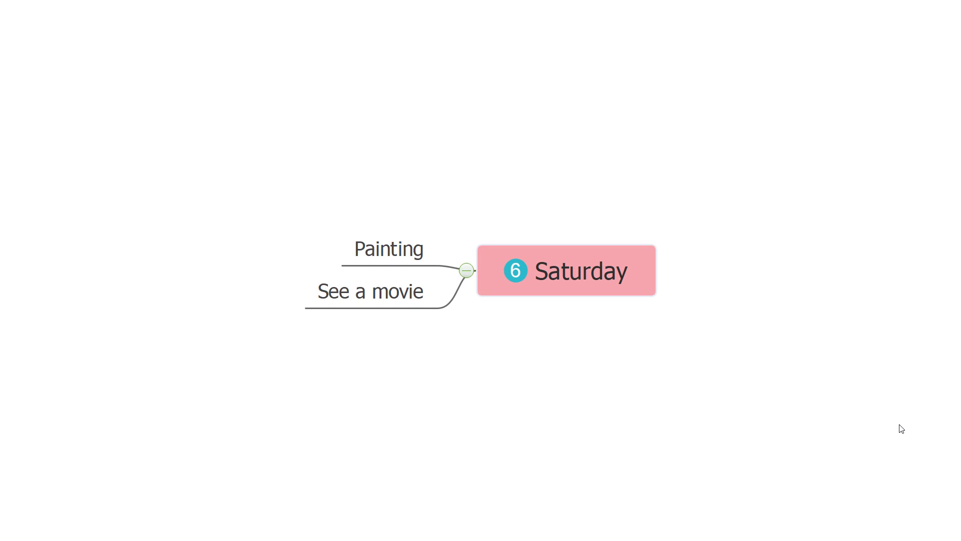
pyautogui.click(902, 428)
pyautogui.click(902, 428)
pyautogui.click(902, 428)
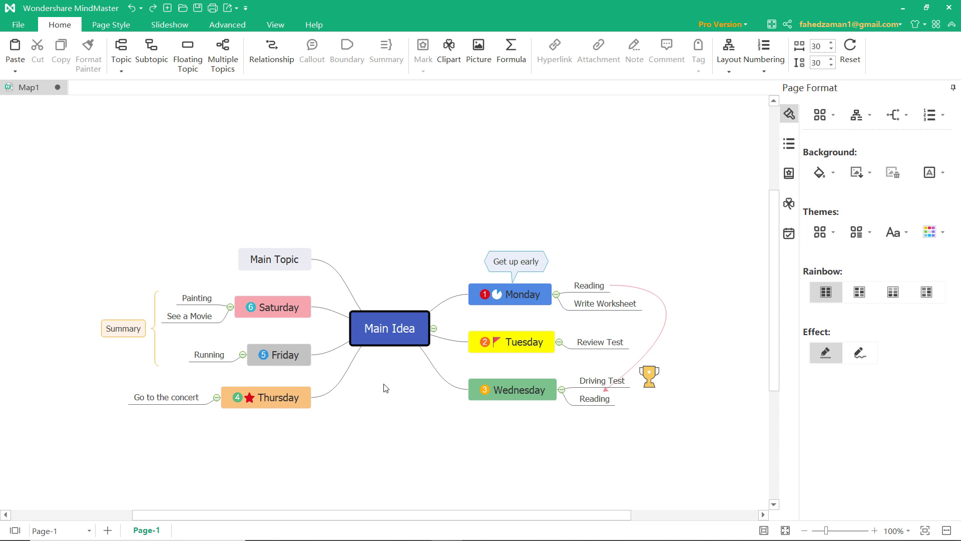
# Select all map topics and add them as Gantt tasks dated 9/22, lasting 1.0 day.
pyautogui.click(234, 33)
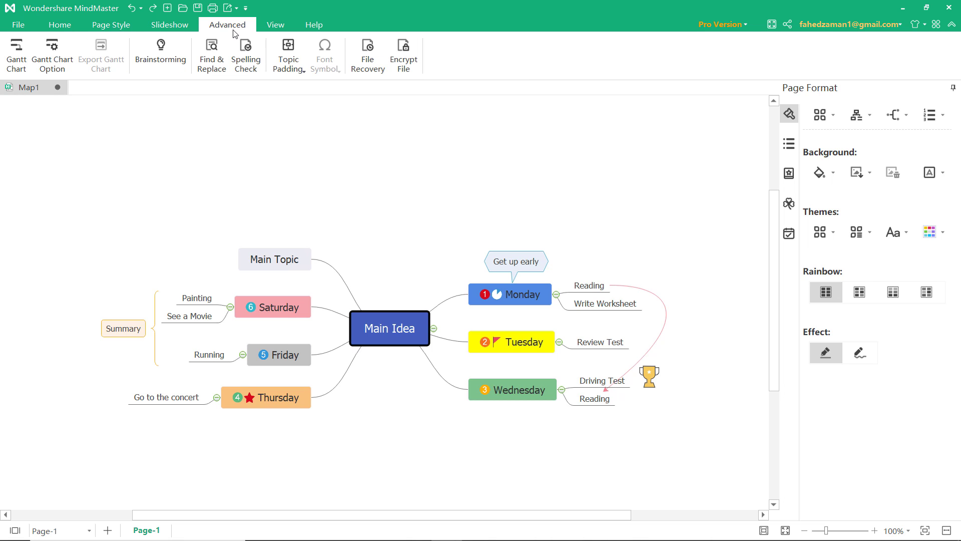
pyautogui.click(19, 65)
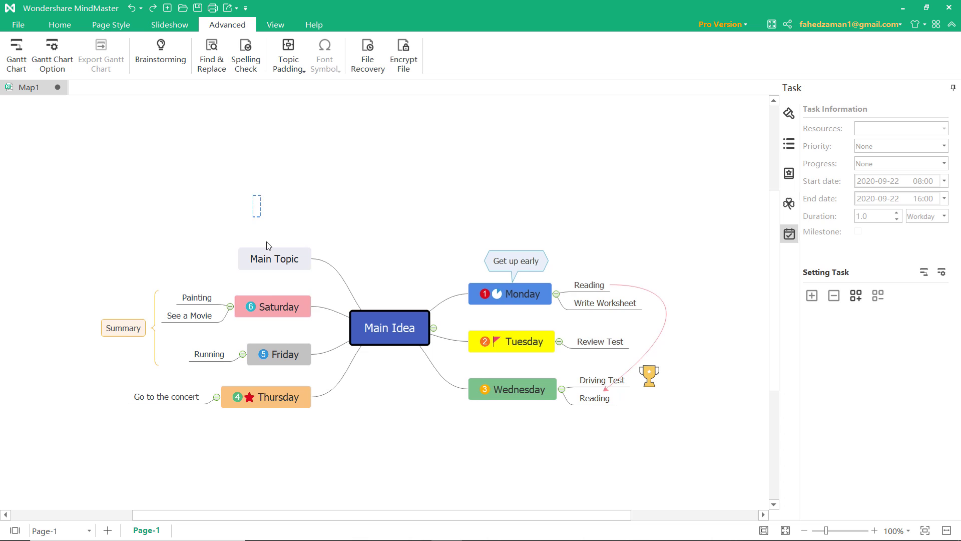
pyautogui.moveTo(254, 194); pyautogui.dragTo(597, 428)
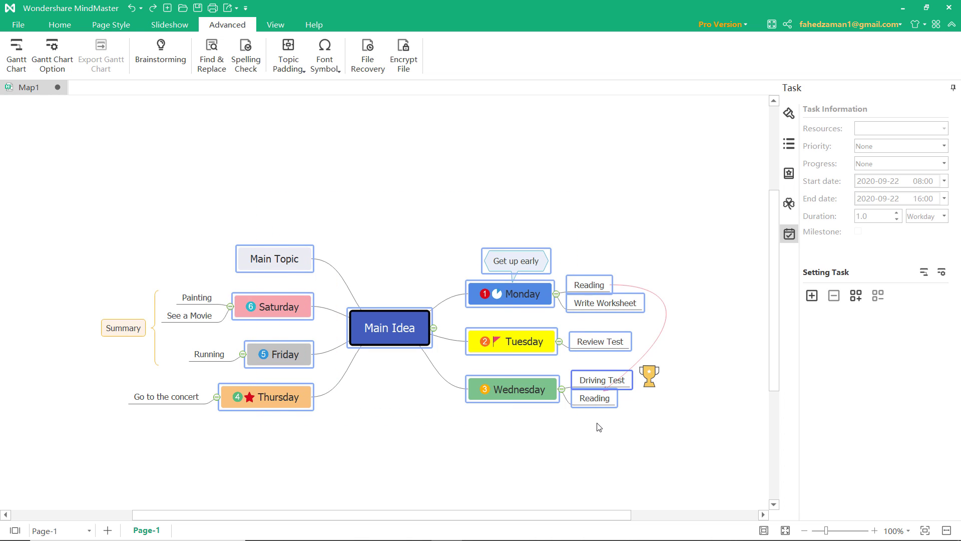
pyautogui.click(812, 296)
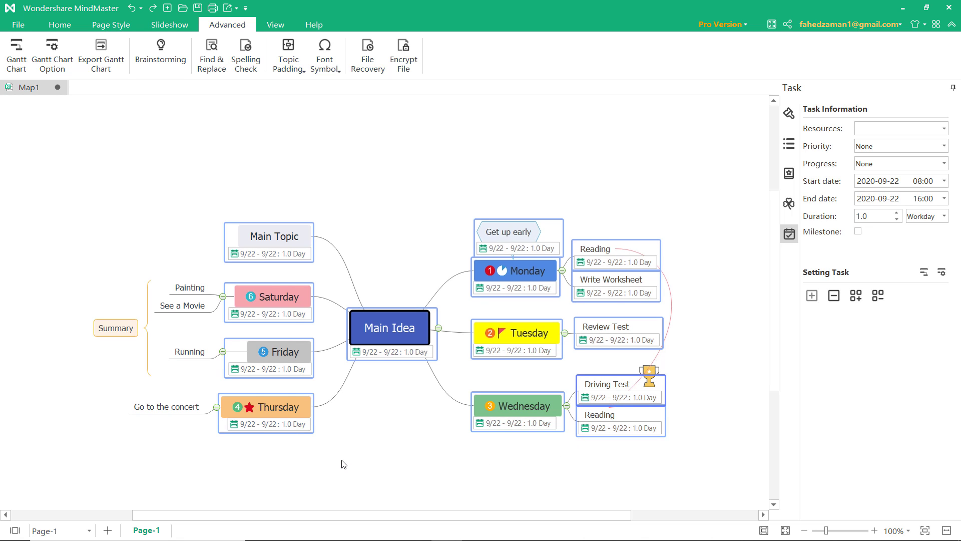
pyautogui.click(56, 70)
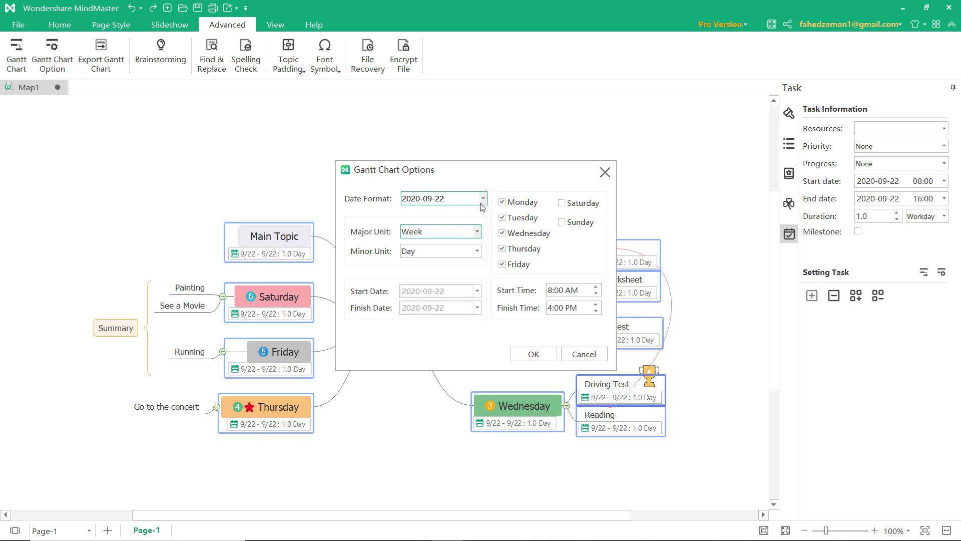
pyautogui.click(475, 251)
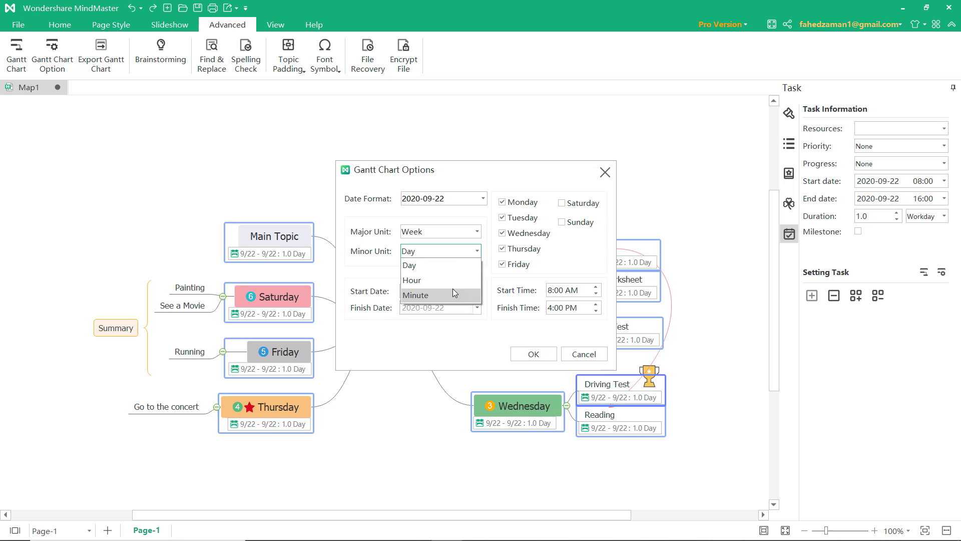
pyautogui.click(475, 232)
pyautogui.click(464, 345)
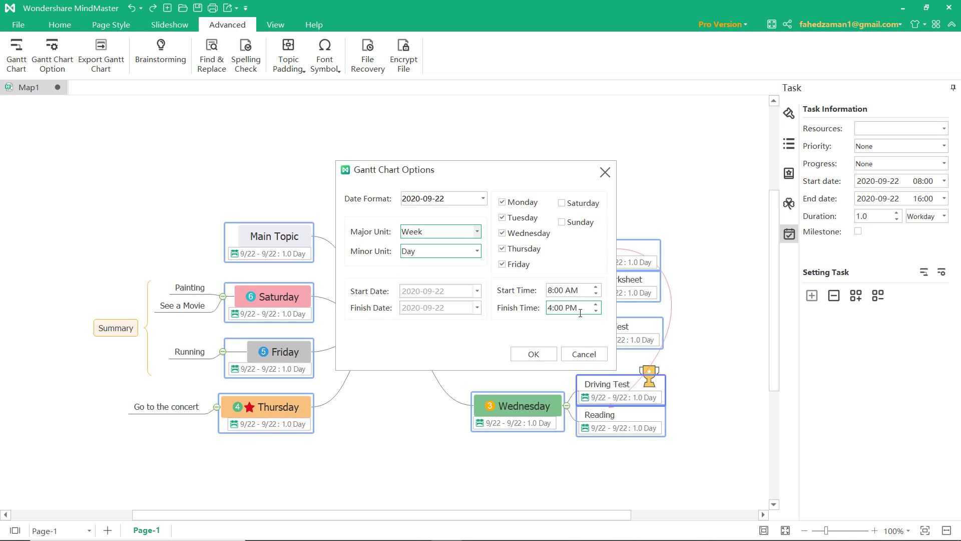
pyautogui.click(526, 357)
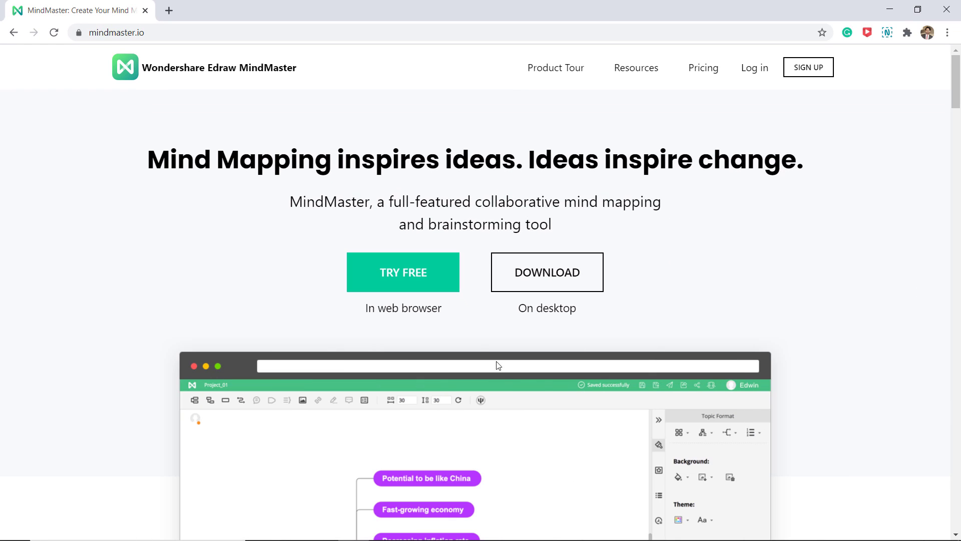
# Launch the free MindMaster Online, sign in with a Google account, and start a new map.
pyautogui.click(444, 285)
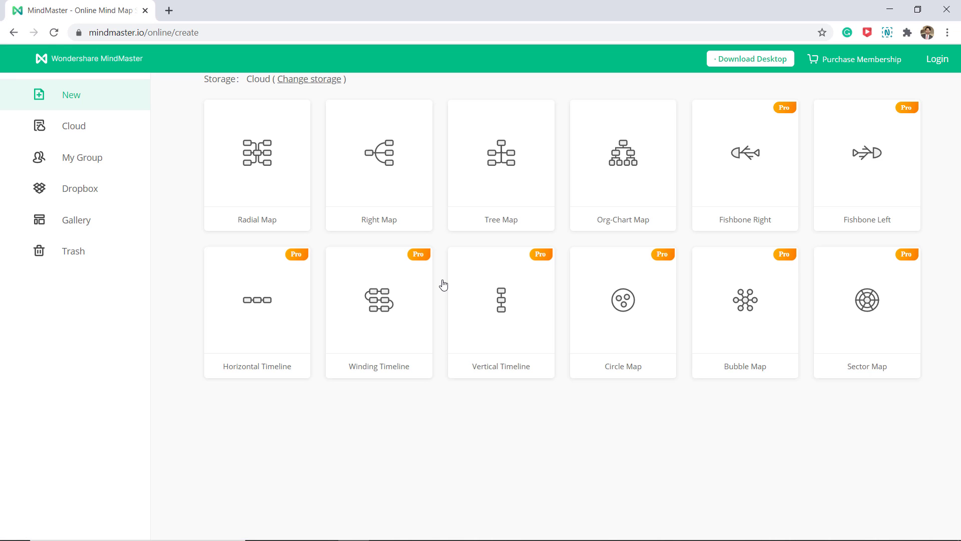
pyautogui.click(365, 196)
pyautogui.click(932, 64)
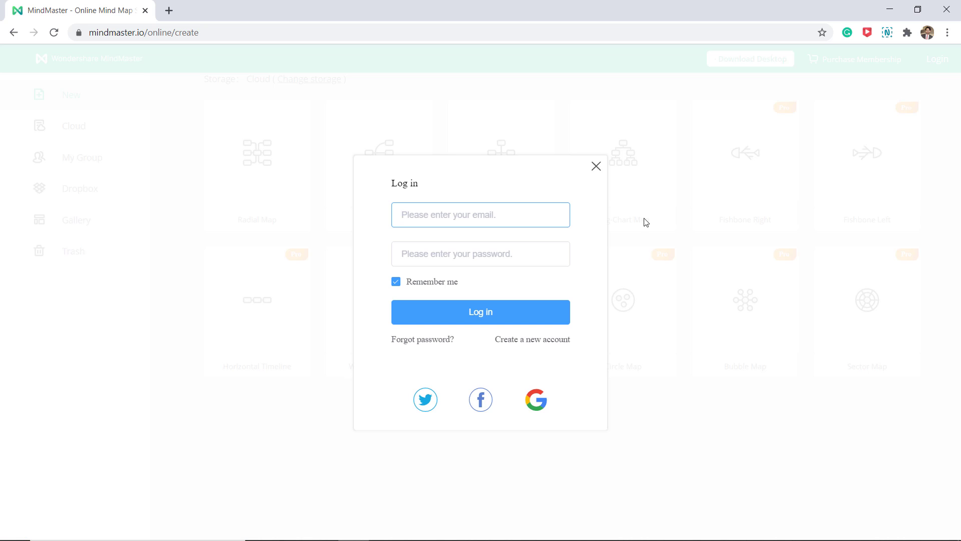
pyautogui.click(525, 391)
pyautogui.scroll(-4, 578, 395)
pyautogui.scroll(1, 576, 413)
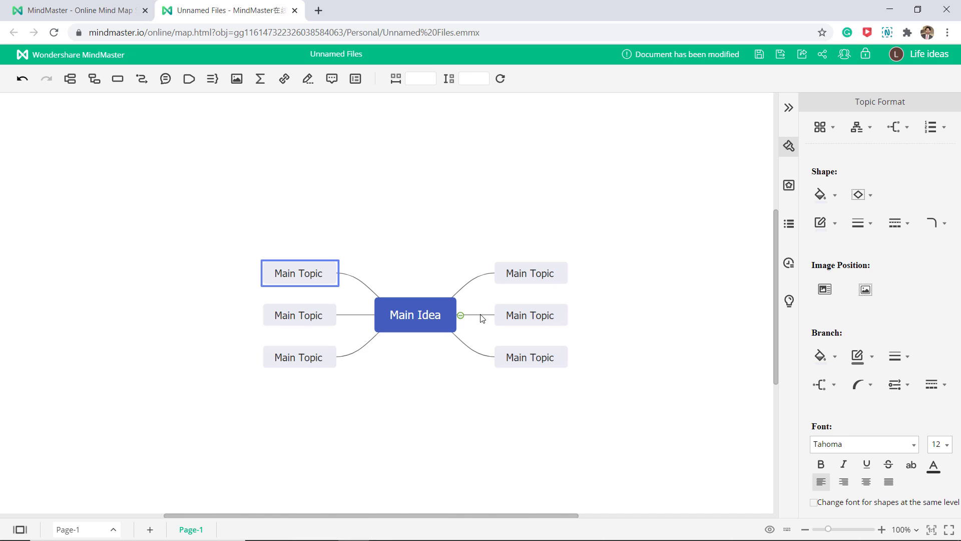
# Create an Editor-permission collaboration link, copy it to the clipboard, and close the dialog.
pyautogui.click(841, 58)
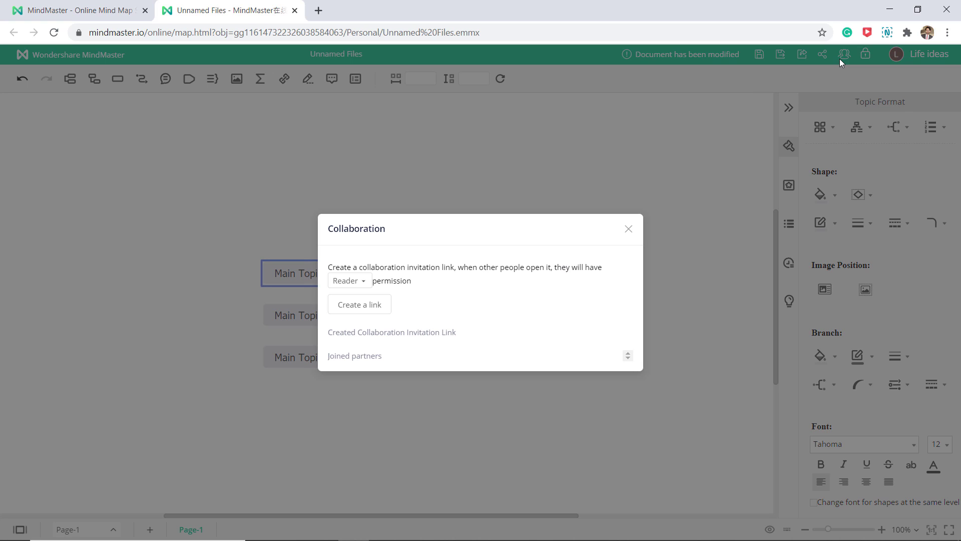
pyautogui.click(357, 281)
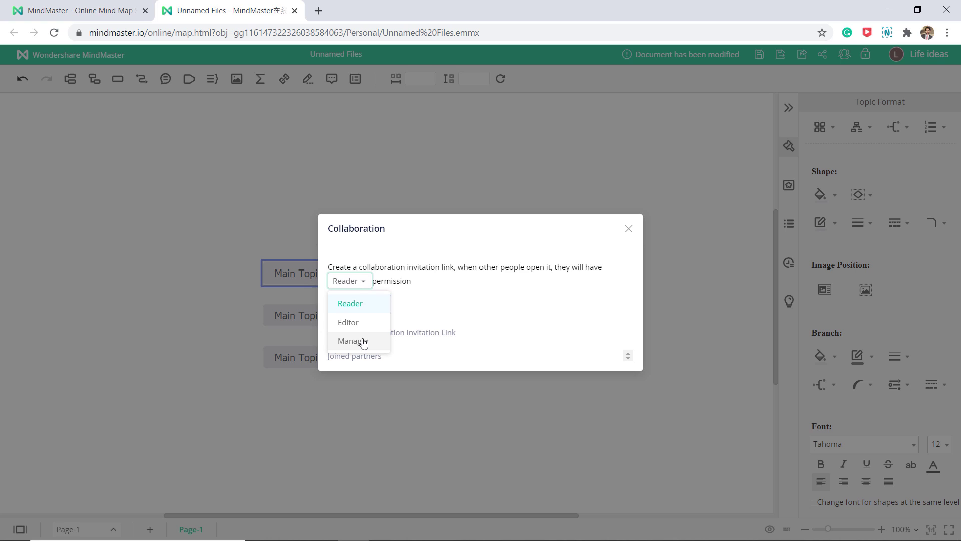
pyautogui.click(364, 325)
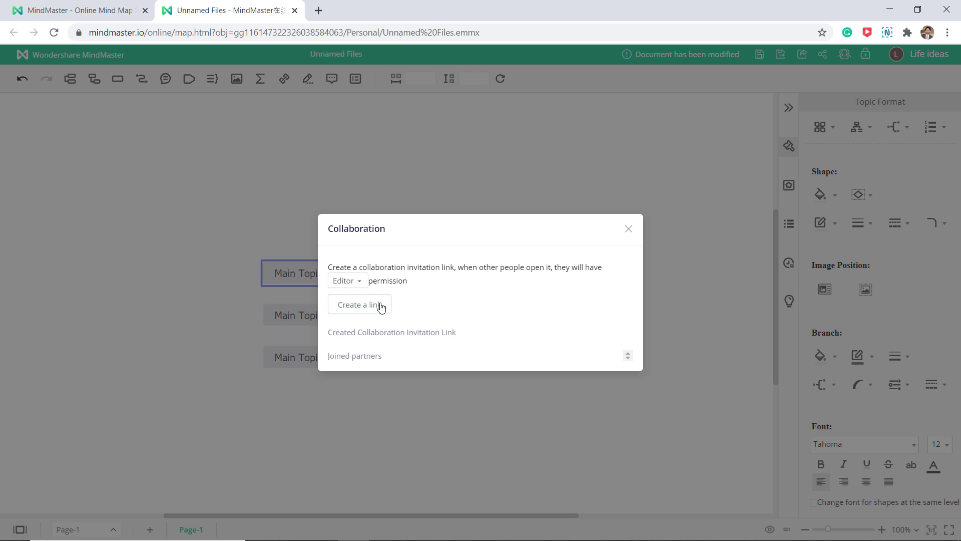
pyautogui.click(382, 311)
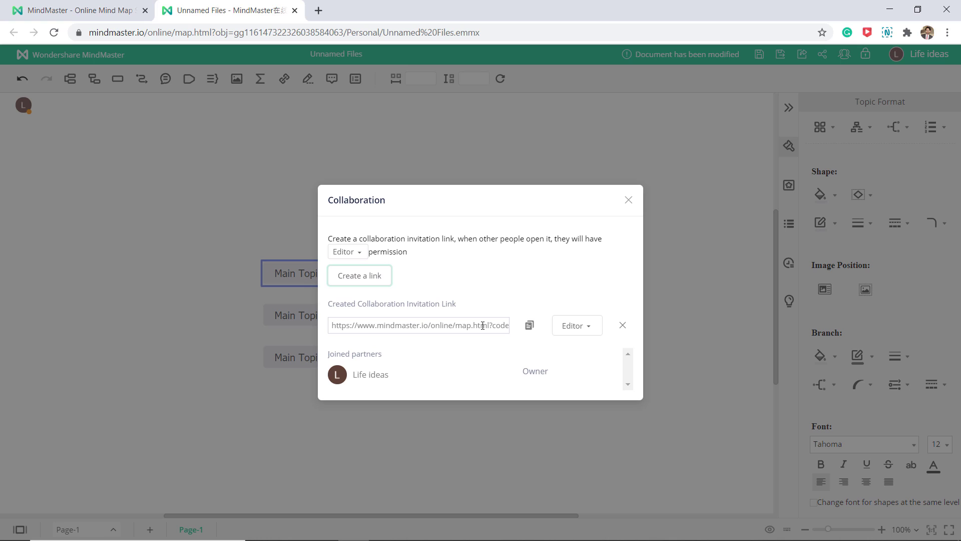
pyautogui.click(529, 326)
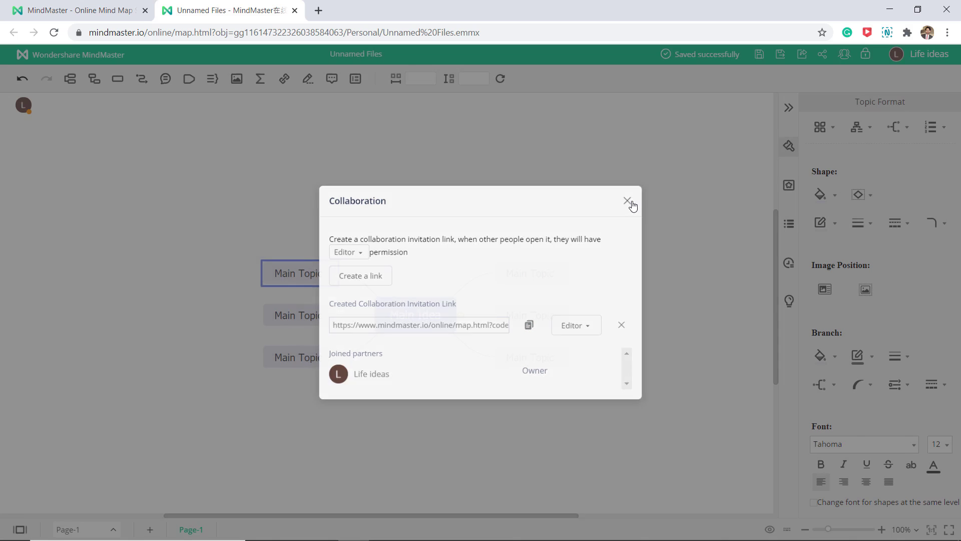
pyautogui.click(630, 201)
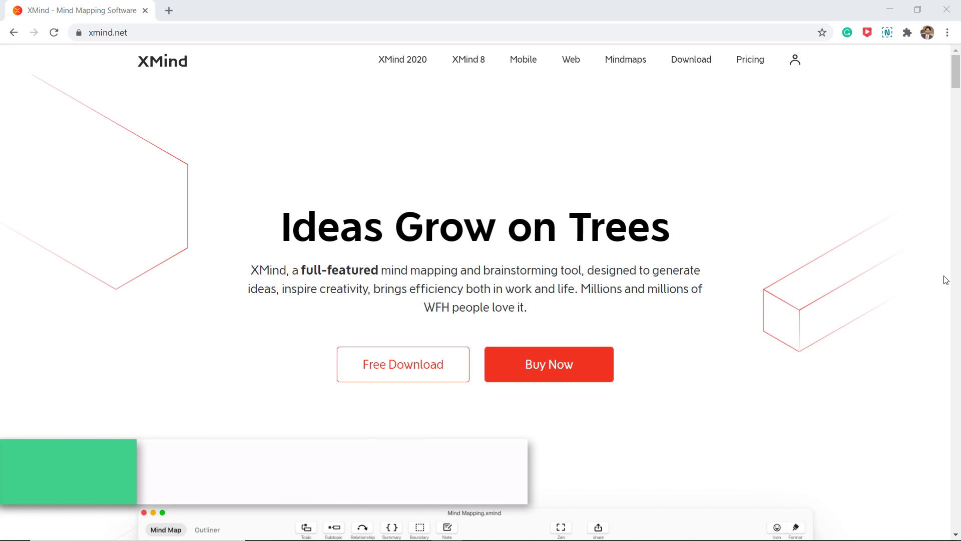
# Scroll down the XMind homepage to the What's New features.
pyautogui.scroll(-1, 943, 306)
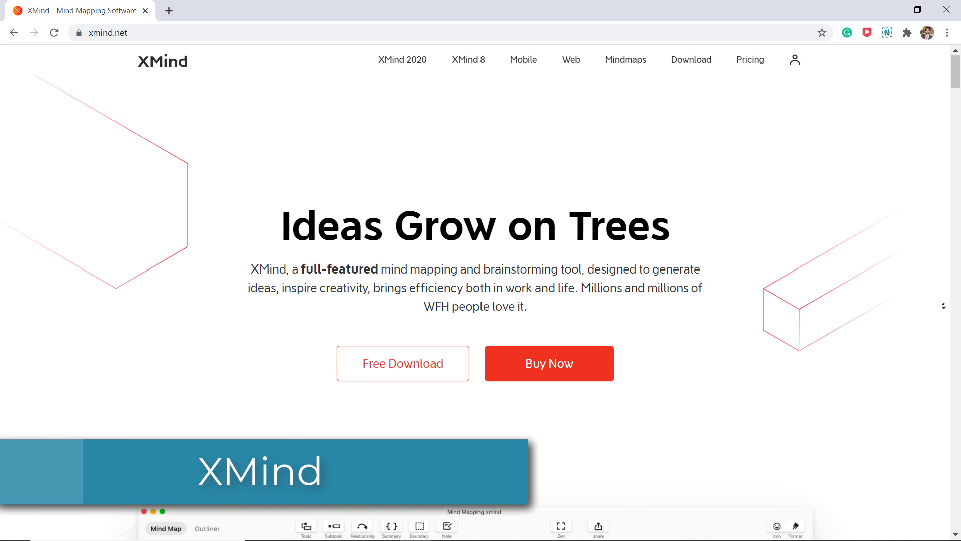
pyautogui.scroll(-10, 943, 305)
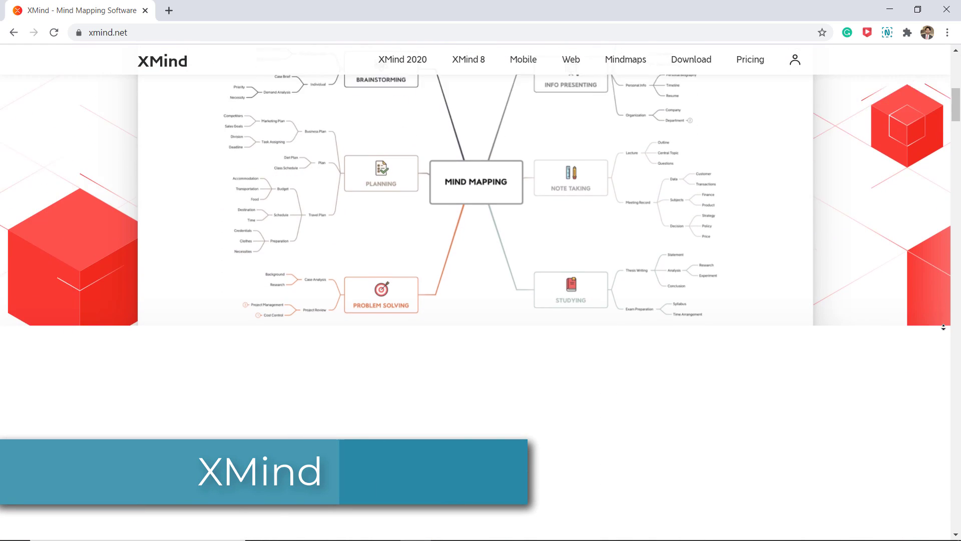
pyautogui.scroll(-7, 943, 327)
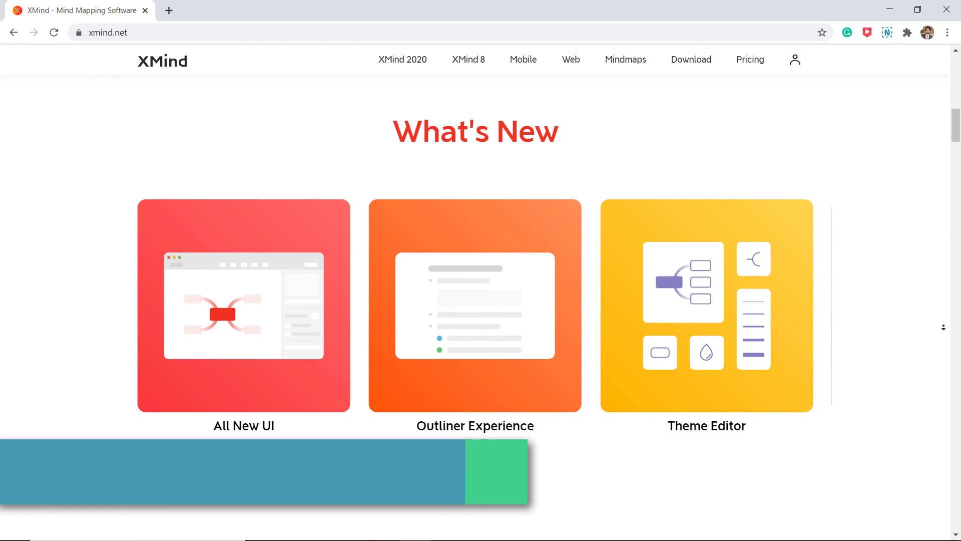
pyautogui.middleClick(944, 326)
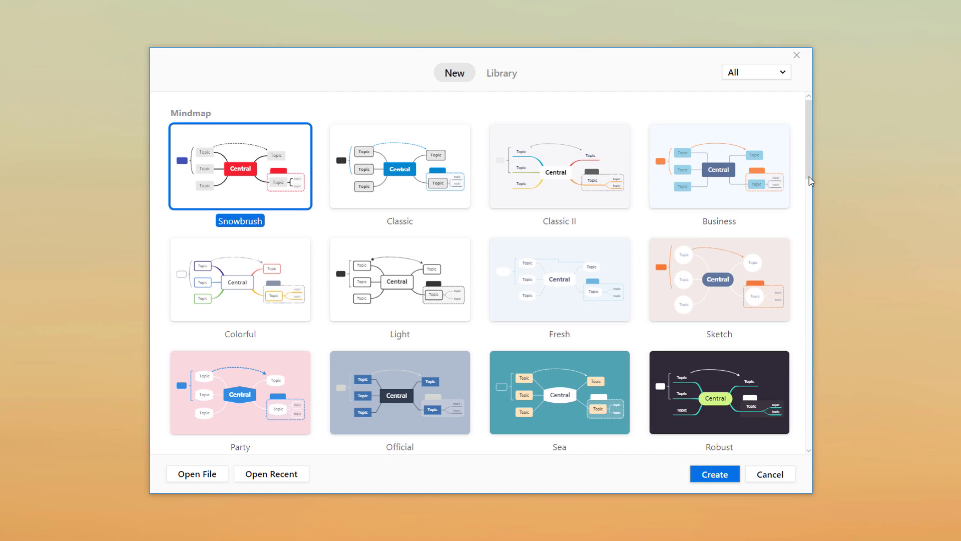
# Create a new XMind map from the Robust theme and maximize its window.
pyautogui.scroll(-1, 810, 192)
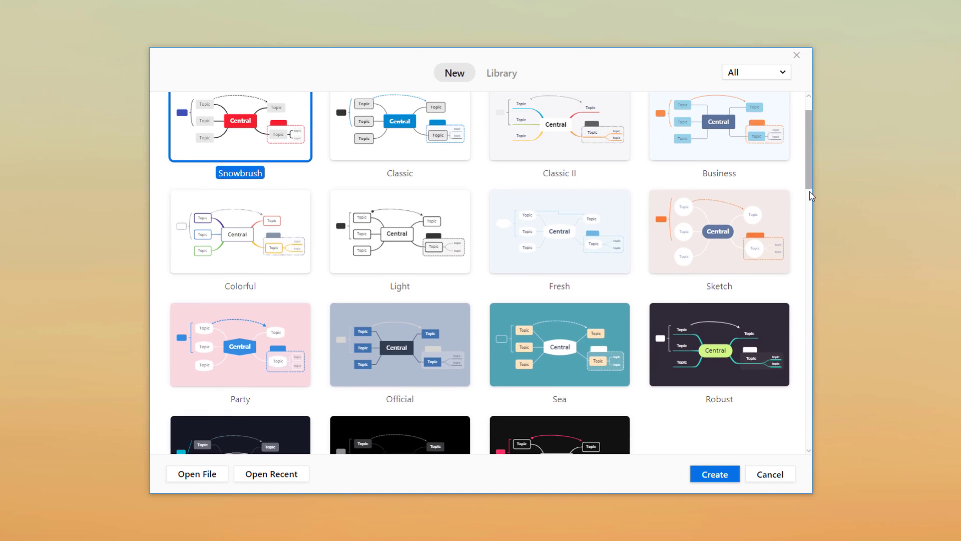
pyautogui.moveTo(809, 192); pyautogui.dragTo(816, 470)
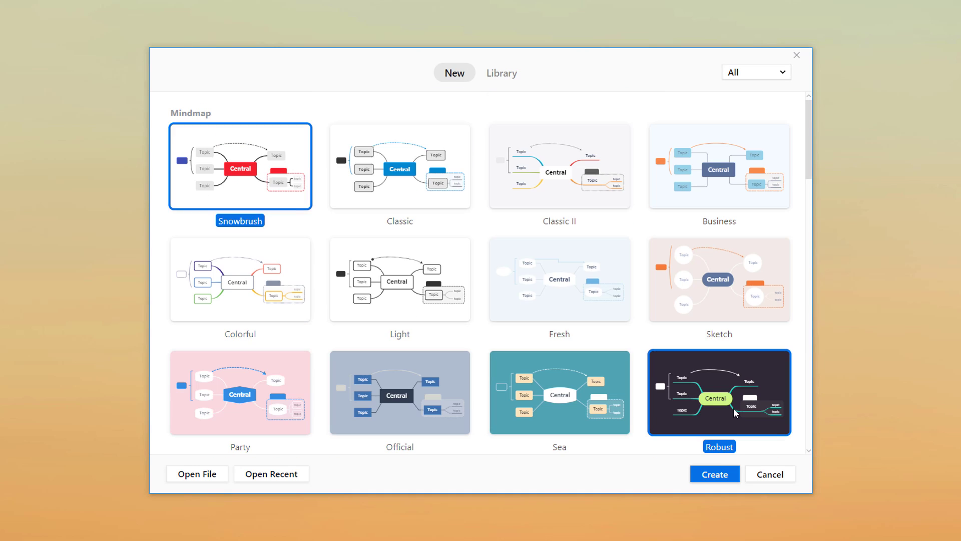
pyautogui.click(734, 407)
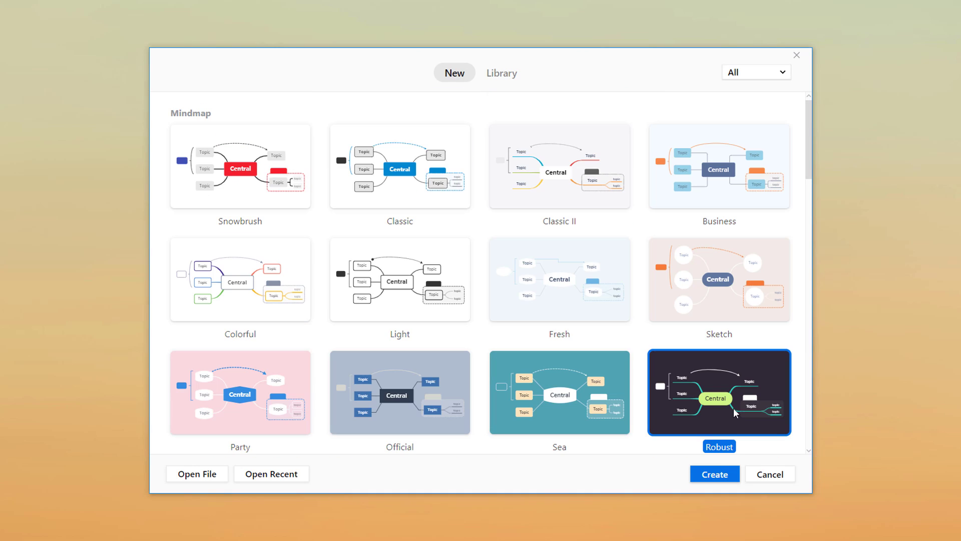
pyautogui.click(716, 474)
pyautogui.click(809, 52)
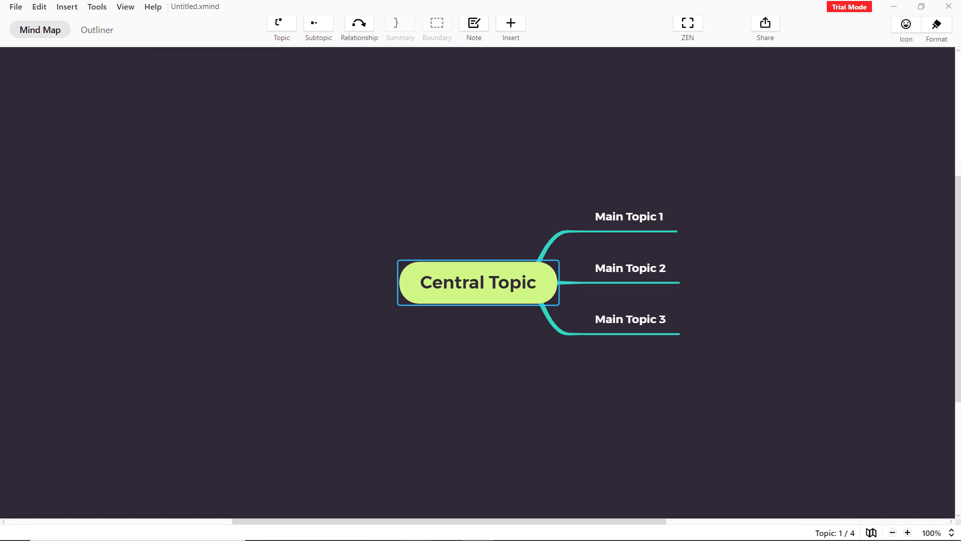
# Add a fourth main topic; mark Topics 1 and 2 as priorities 1 and 2, Topic 5 with a blue star.
pyautogui.press('Tab')
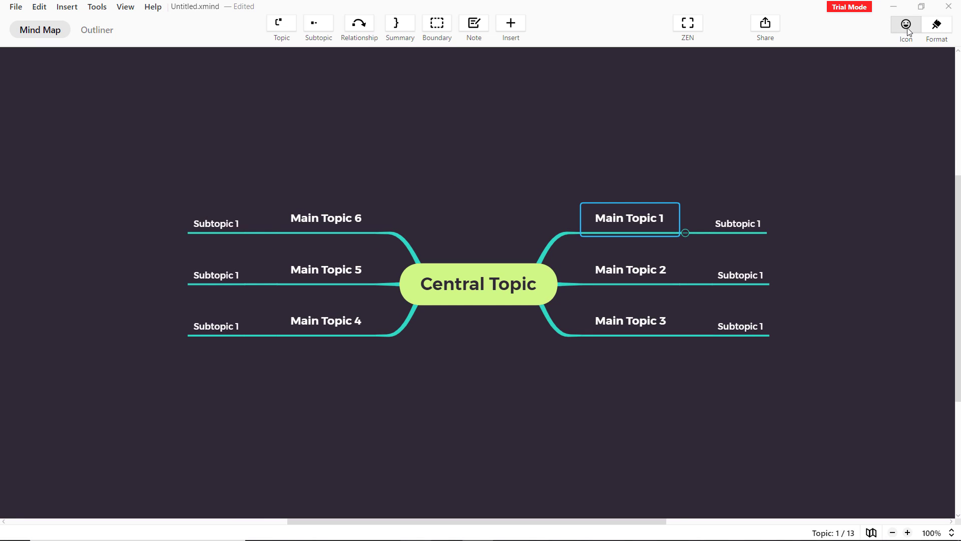
pyautogui.click(906, 24)
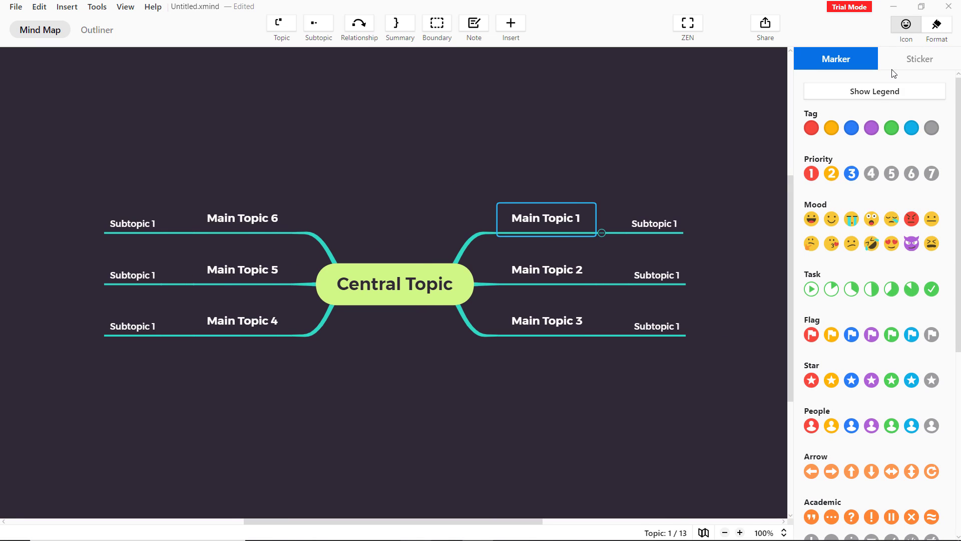
pyautogui.click(812, 174)
pyautogui.click(587, 271)
pyautogui.click(832, 173)
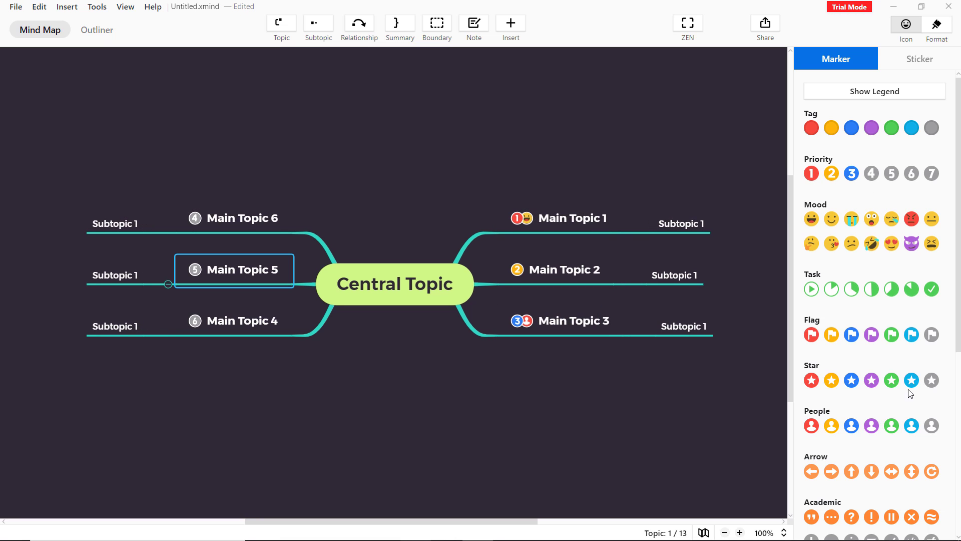
pyautogui.click(912, 380)
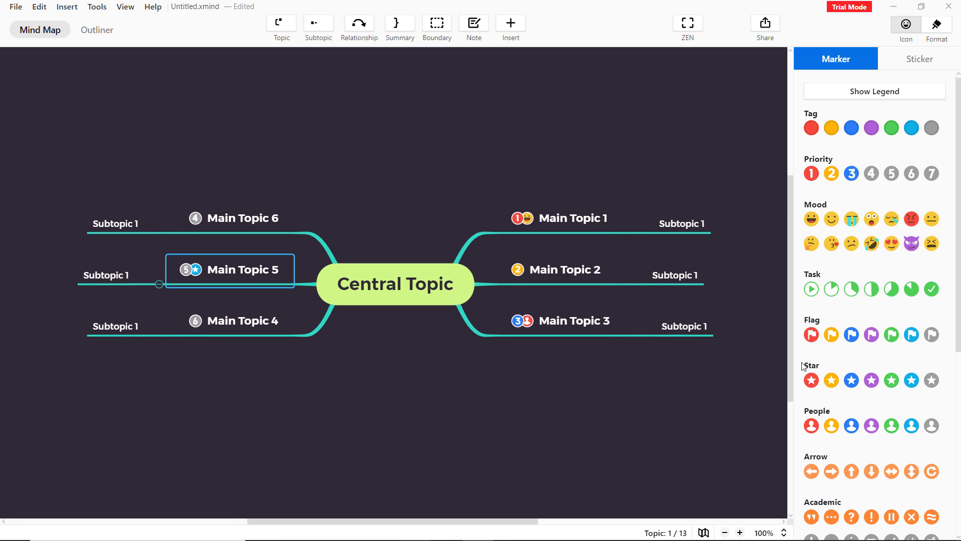
# Add a red book sticker to Main Topic 5 and the money sticker to Main Topic 1.
pyautogui.scroll(-5, 870, 279)
pyautogui.click(920, 59)
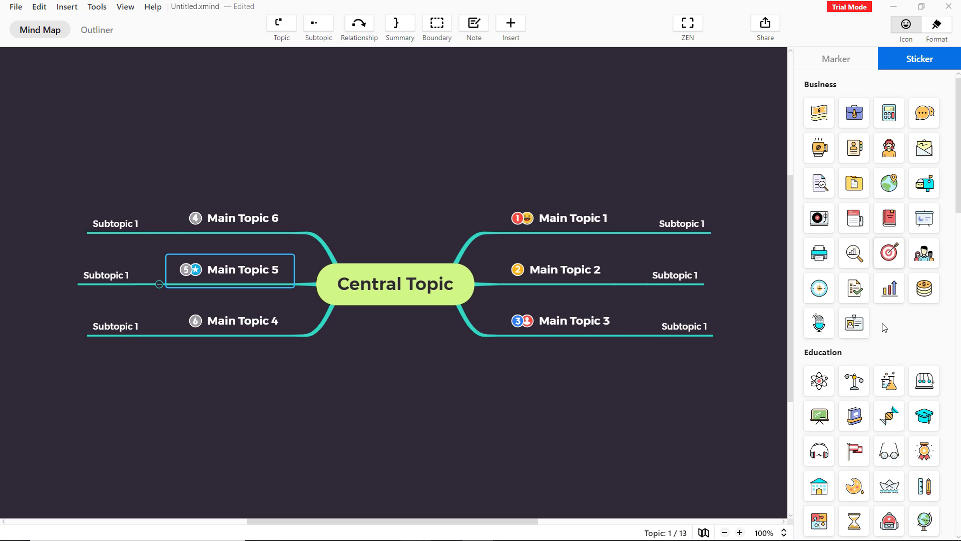
pyautogui.click(889, 218)
pyautogui.click(236, 257)
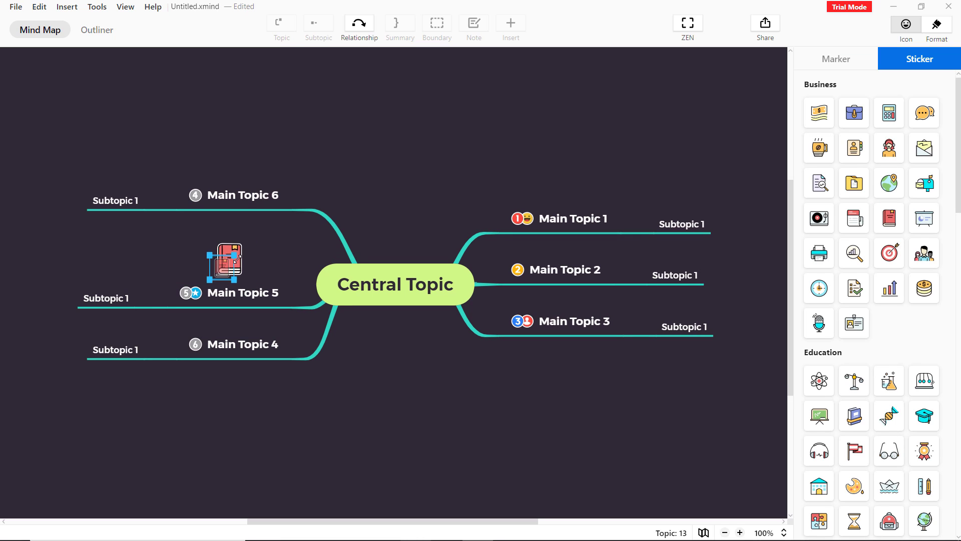
pyautogui.click(551, 217)
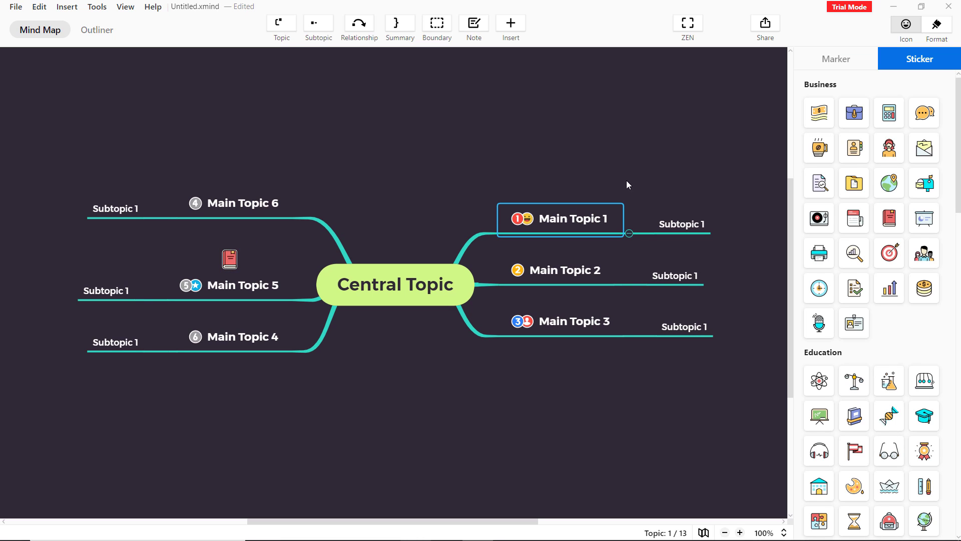
pyautogui.click(819, 113)
pyautogui.click(601, 167)
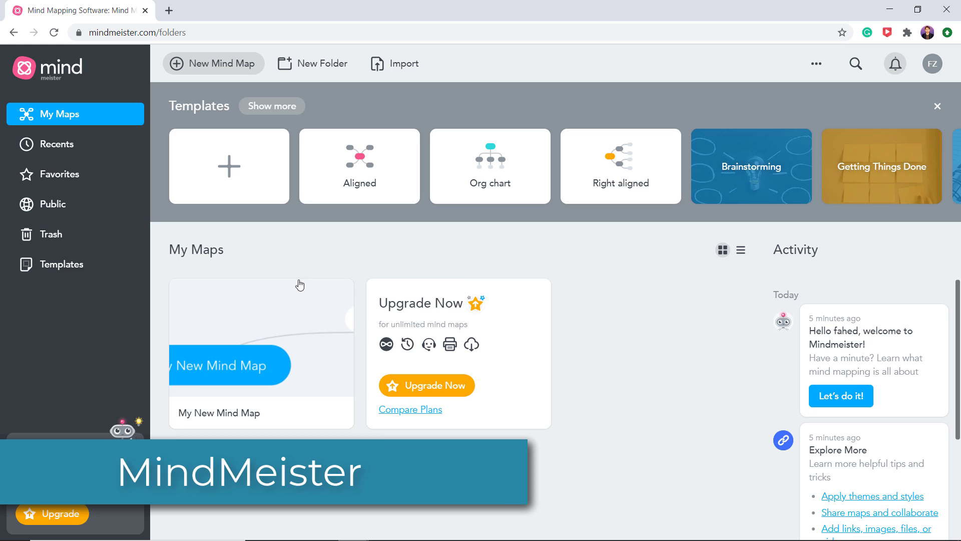
# Start a map from the Aligned template and mark Business with a 1 icon, Online with a 3.
pyautogui.moveTo(921, 180)
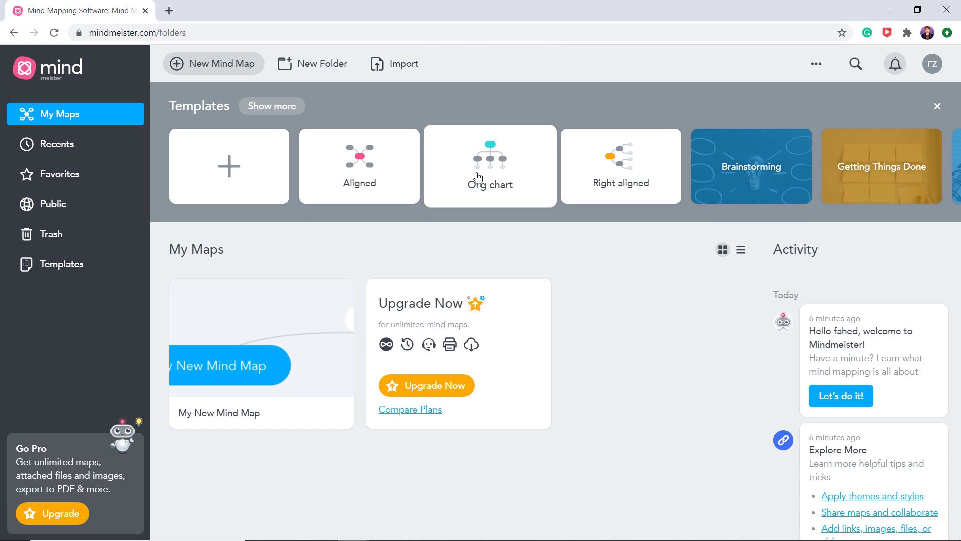
pyautogui.click(371, 174)
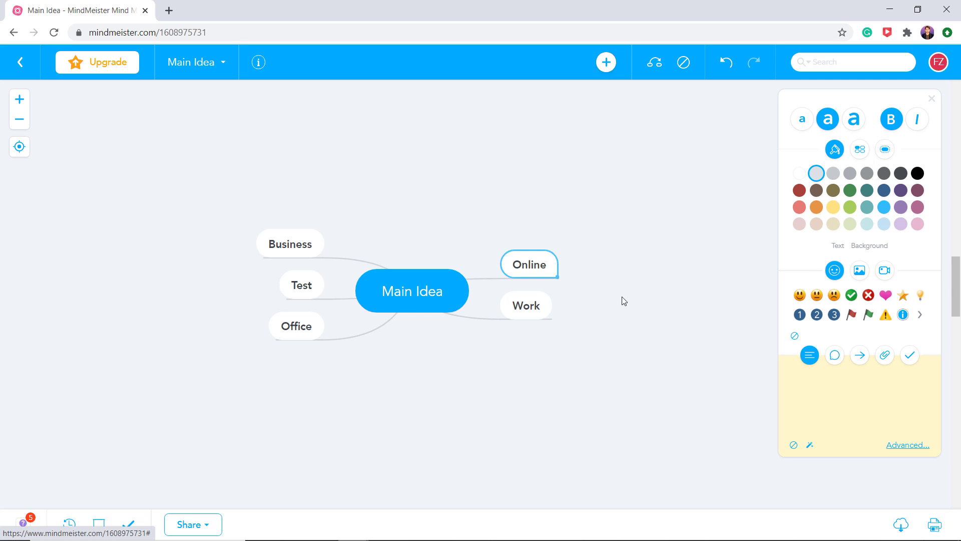
pyautogui.click(800, 314)
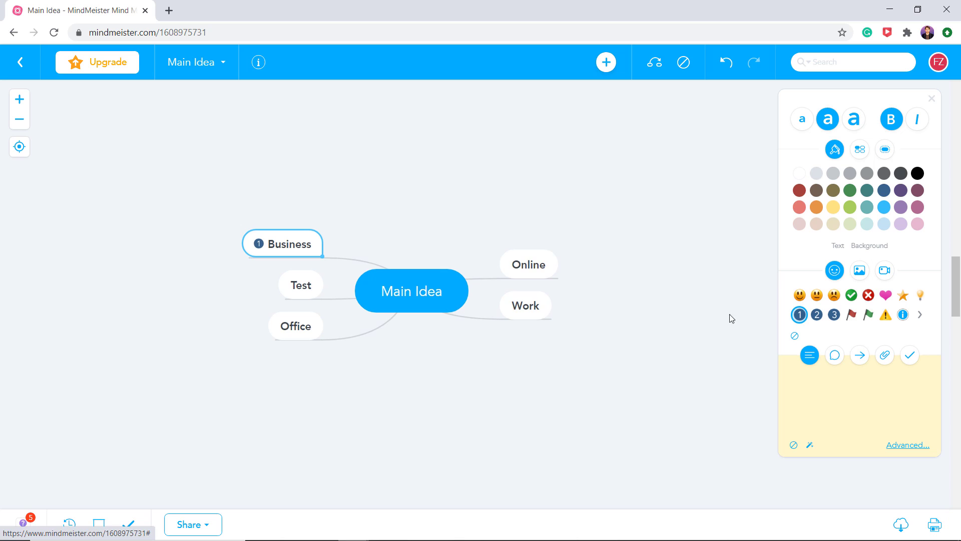
pyautogui.click(523, 264)
pyautogui.click(835, 315)
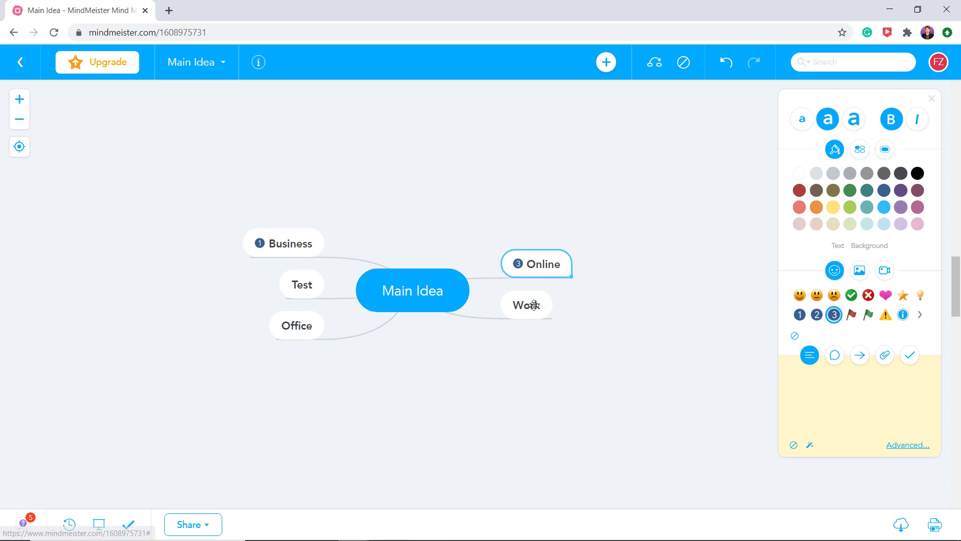
# Mark Work with a checkmark, Test with a red X and Office with a warning icon.
pyautogui.click(526, 305)
pyautogui.click(852, 295)
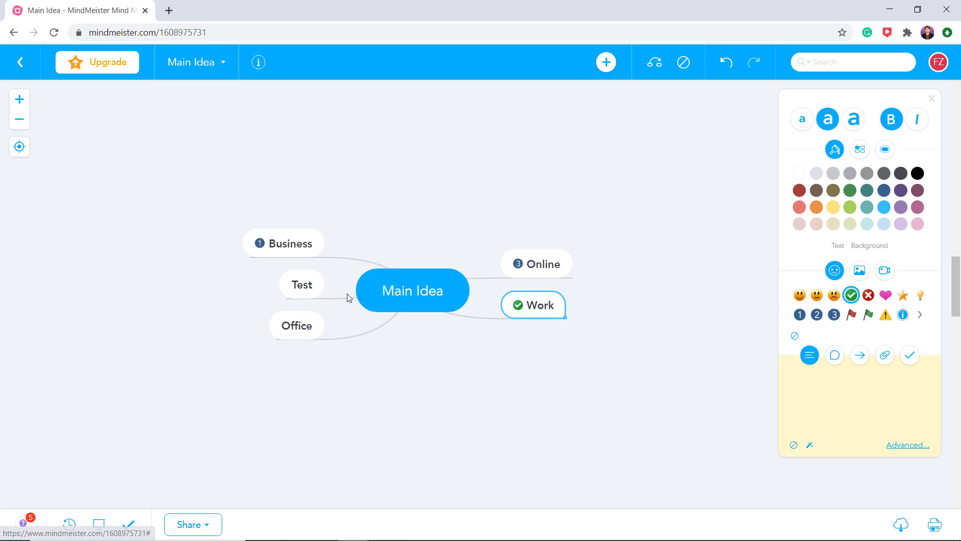
pyautogui.click(309, 287)
pyautogui.click(869, 296)
pyautogui.click(311, 324)
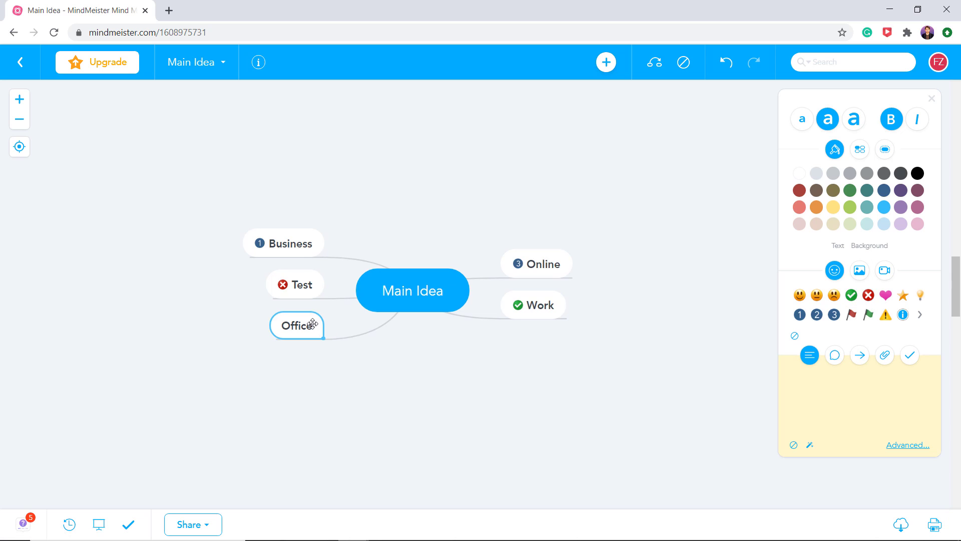
pyautogui.click(885, 314)
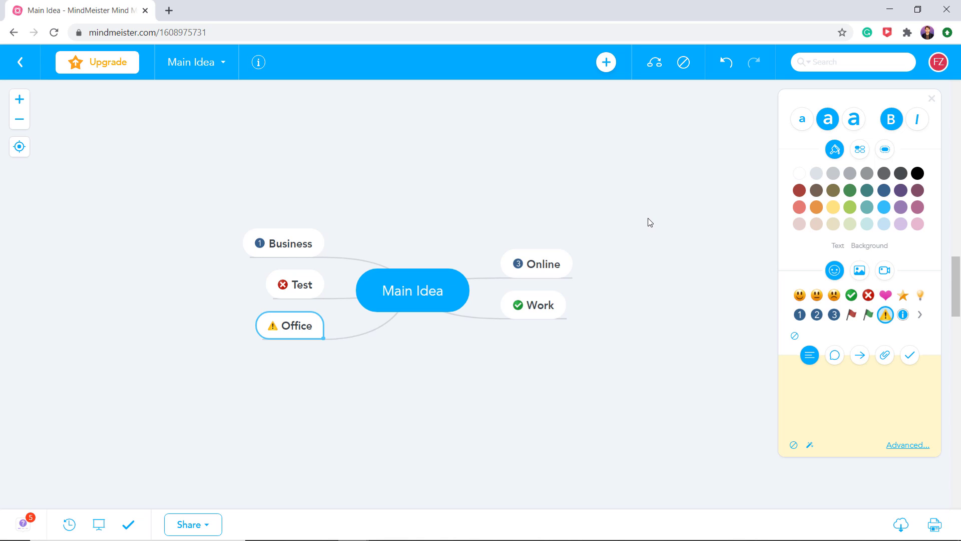
# Draw a connection arrow from the Online node to Business.
pyautogui.doubleClick(543, 265)
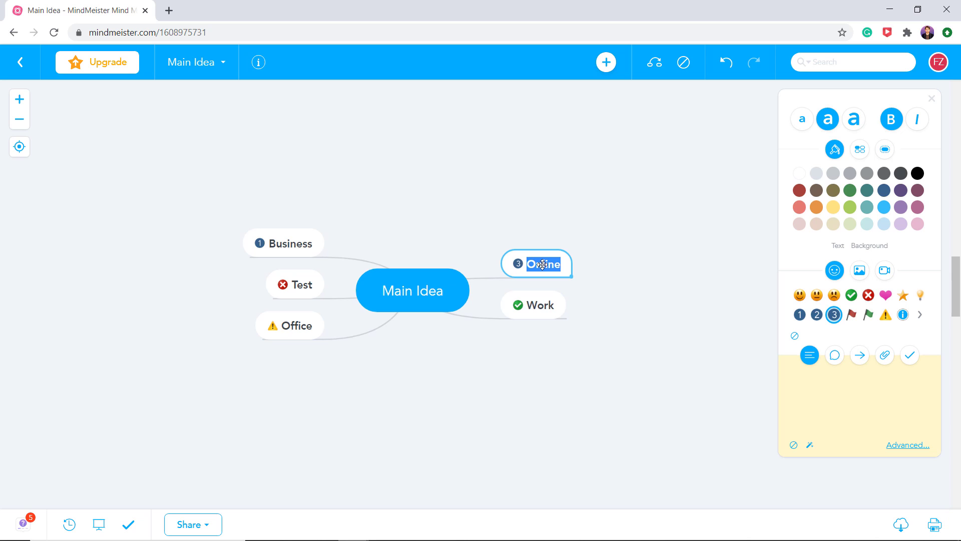
pyautogui.click(656, 63)
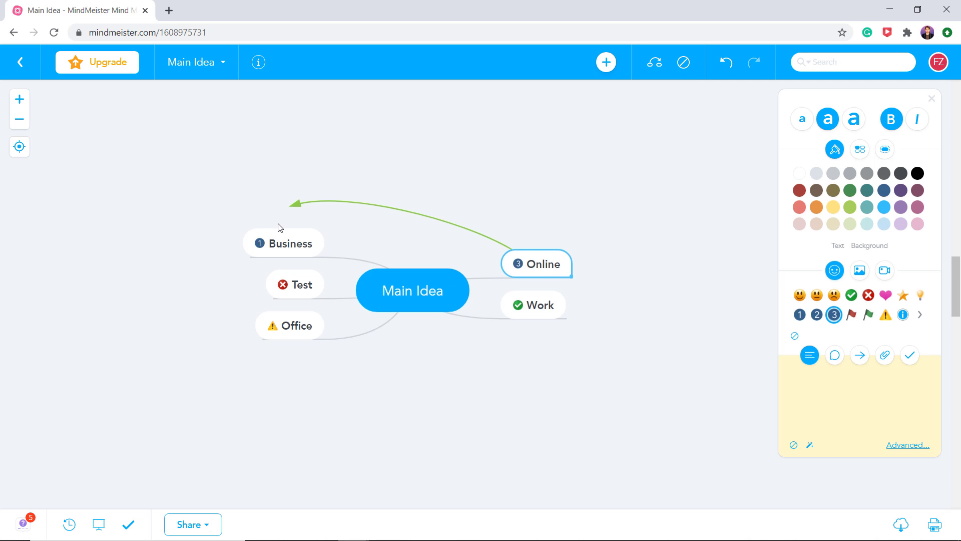
pyautogui.click(292, 243)
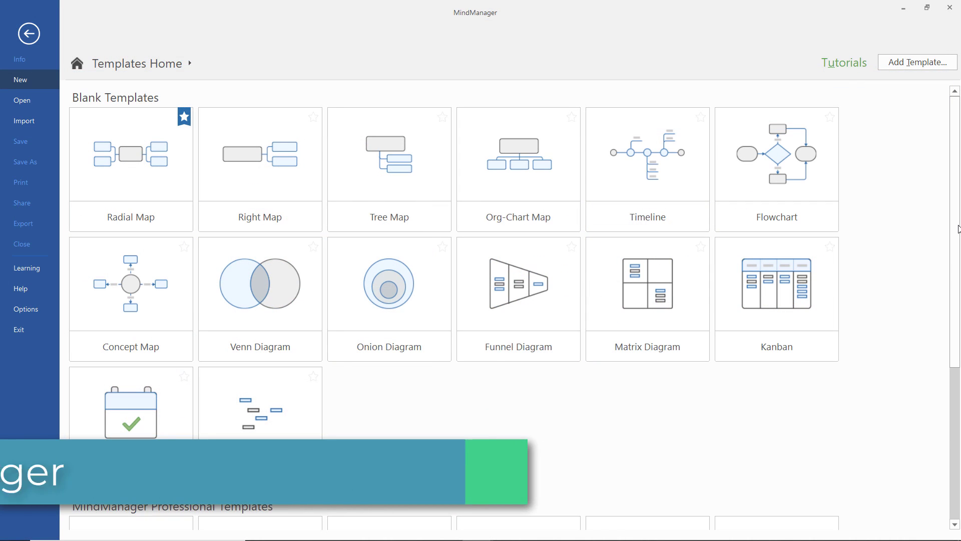
# Open the Map Index and mark the top-right topic Priority 1 and the third left topic Priority 5.
pyautogui.scroll(-3, 959, 228)
pyautogui.scroll(3, 956, 230)
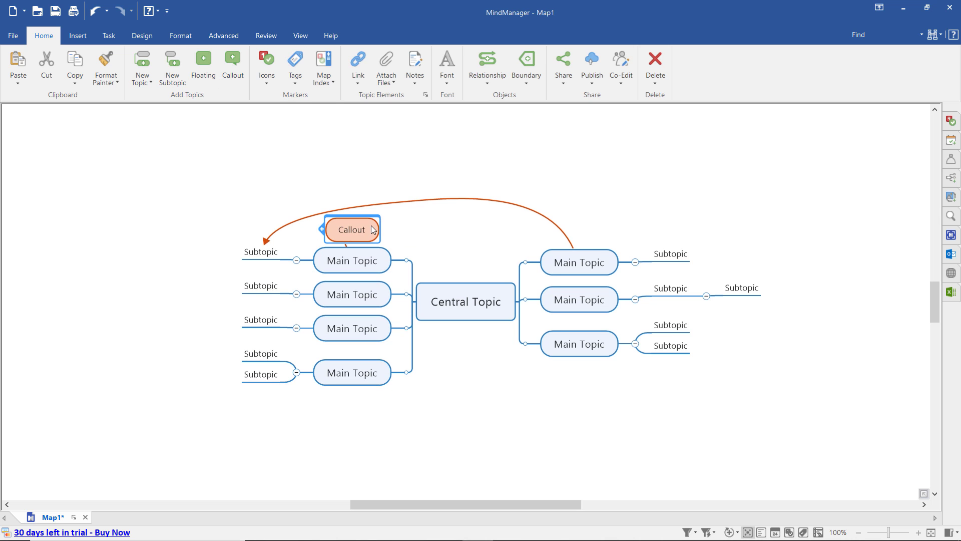
pyautogui.click(951, 120)
pyautogui.click(490, 262)
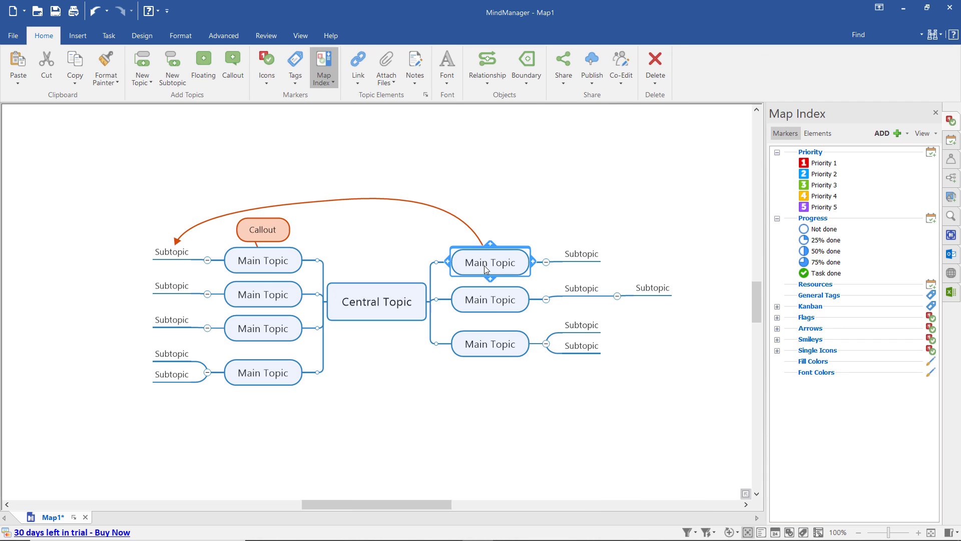
pyautogui.click(823, 163)
pyautogui.click(263, 329)
pyautogui.click(824, 207)
# Mark the middle-right topic Task done and the bottom-right topic 50% done.
pyautogui.click(490, 300)
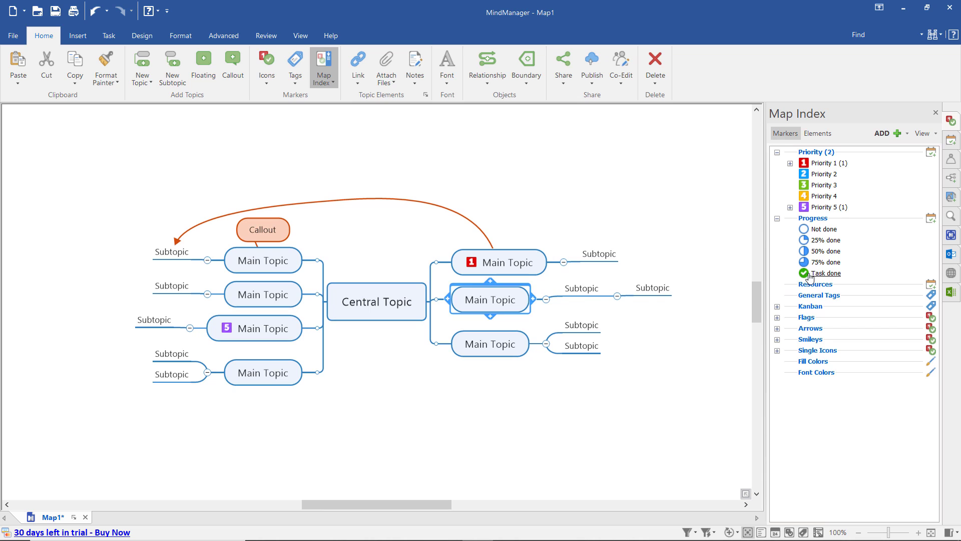
pyautogui.click(824, 273)
pyautogui.click(490, 344)
pyautogui.click(824, 250)
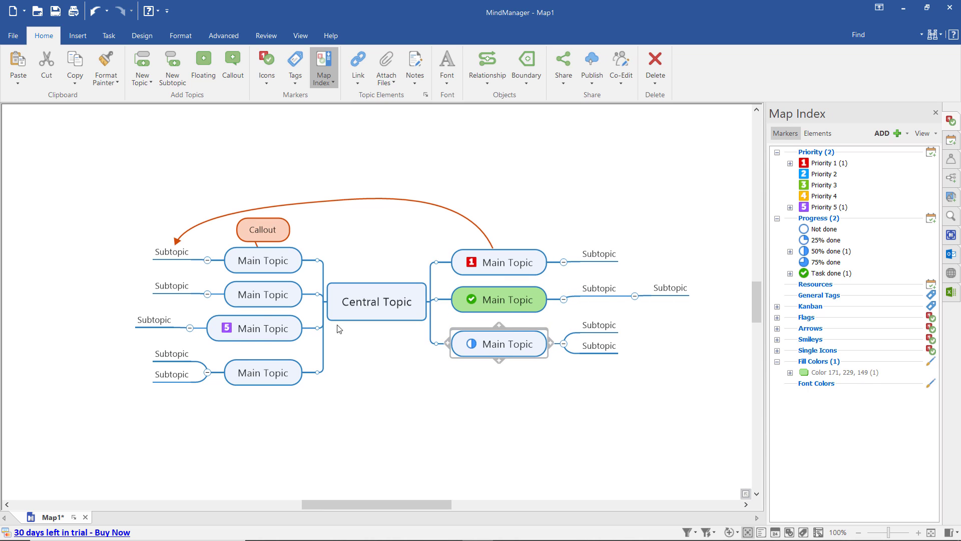
pyautogui.click(262, 295)
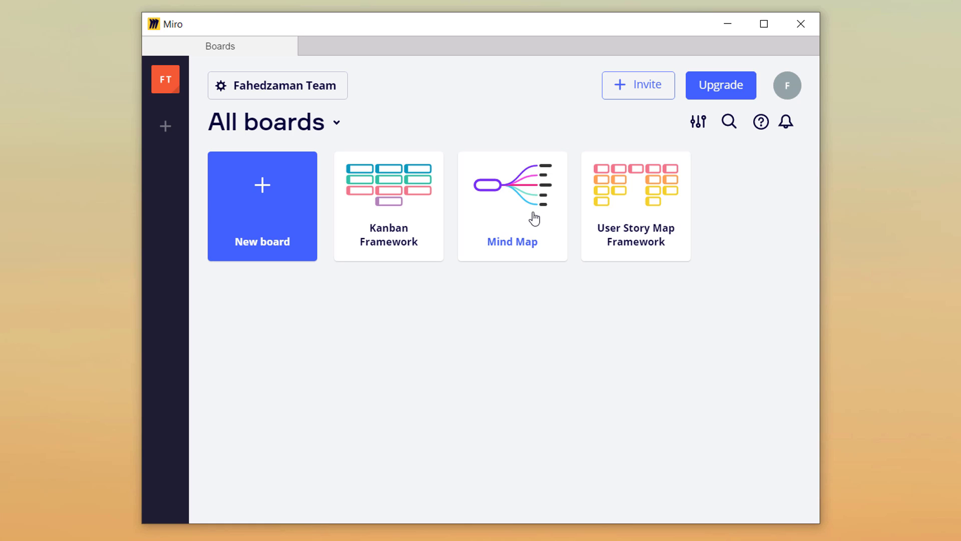
# Open Miro's Mind Map board and browse its Choose a template gallery.
pyautogui.click(534, 219)
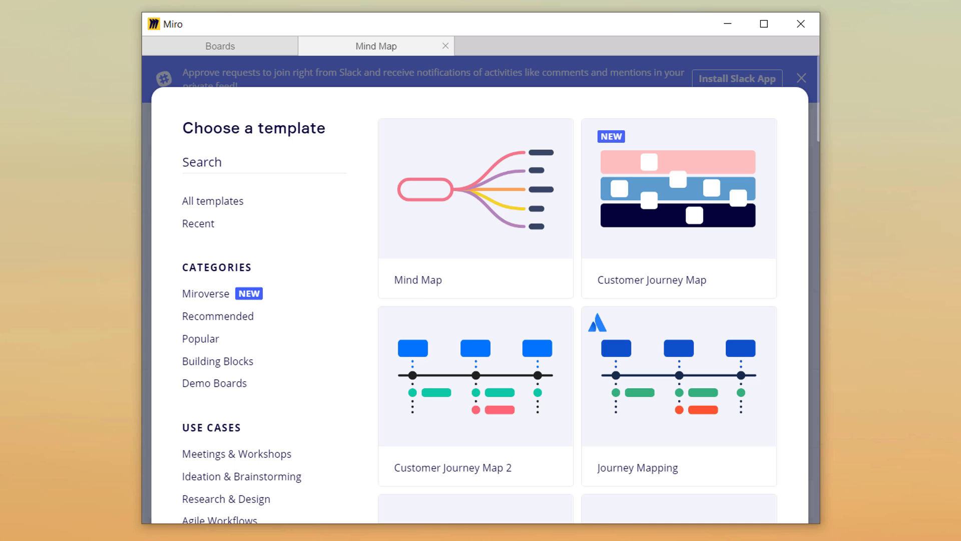
pyautogui.scroll(-15, 511, 199)
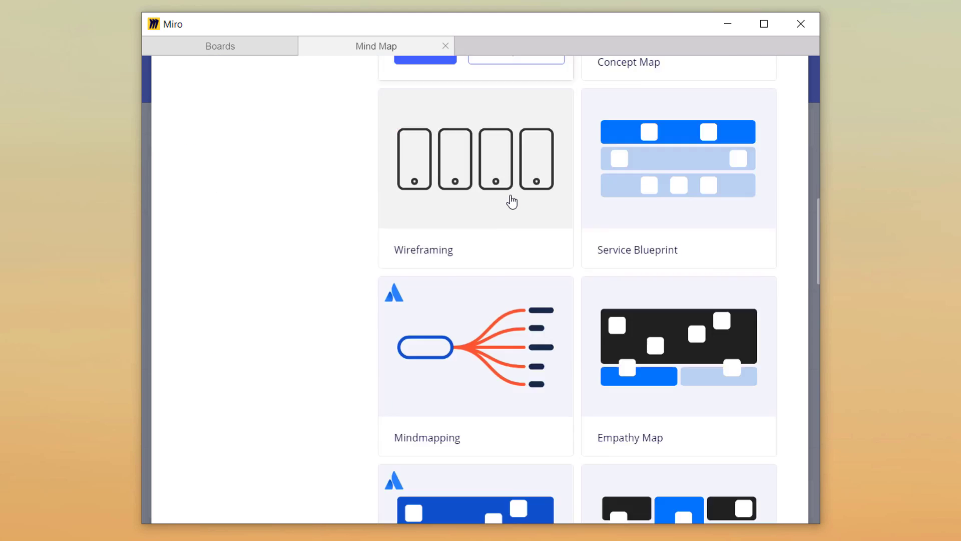
pyautogui.scroll(-20, 511, 201)
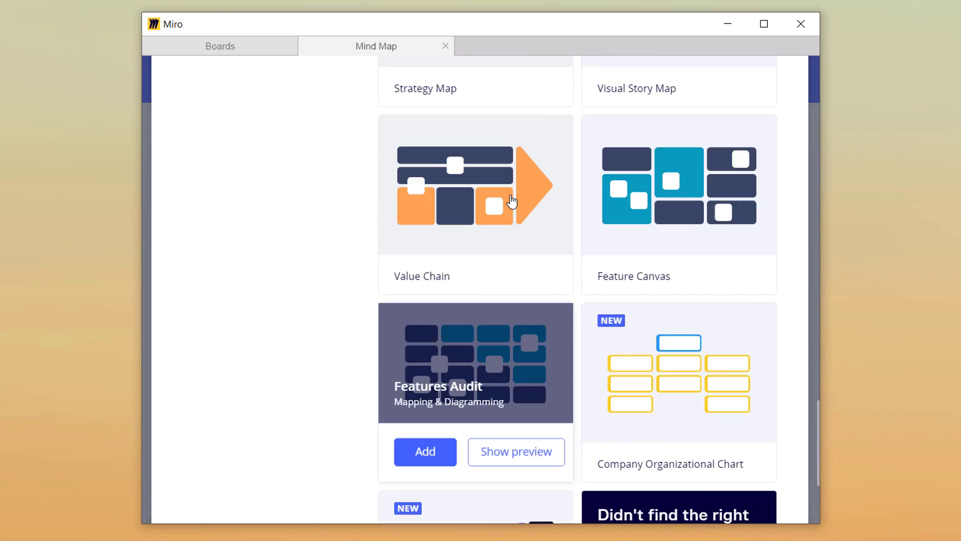
pyautogui.scroll(20, 510, 200)
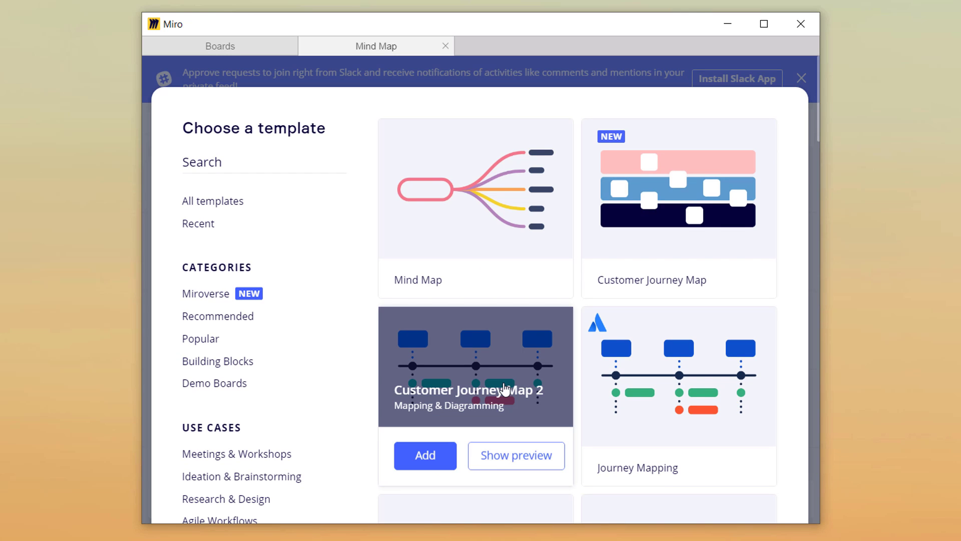
# Preview Customer Journey Map 2, then page through Flowchart, User Story Map, Concept Map and Mindmapping to Empathy Map.
pyautogui.click(500, 465)
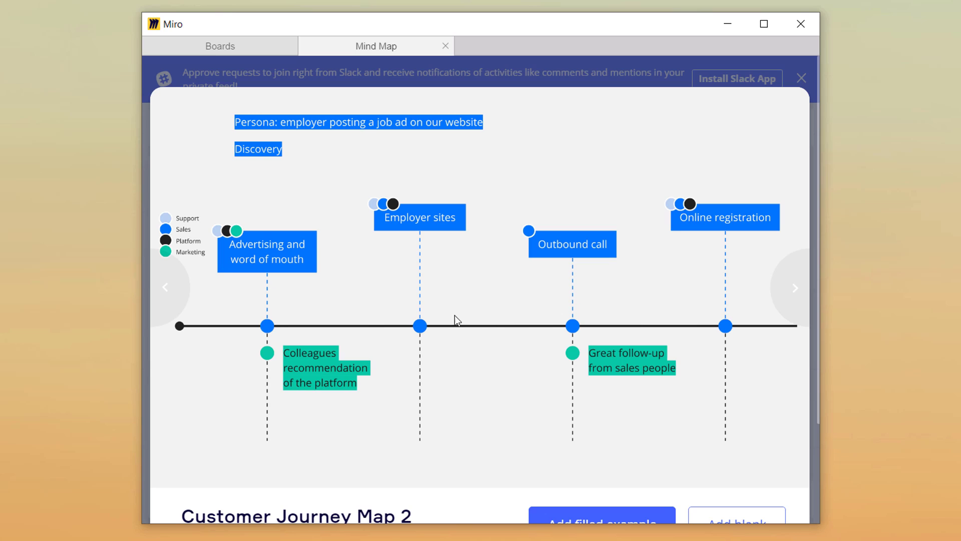
pyautogui.click(794, 289)
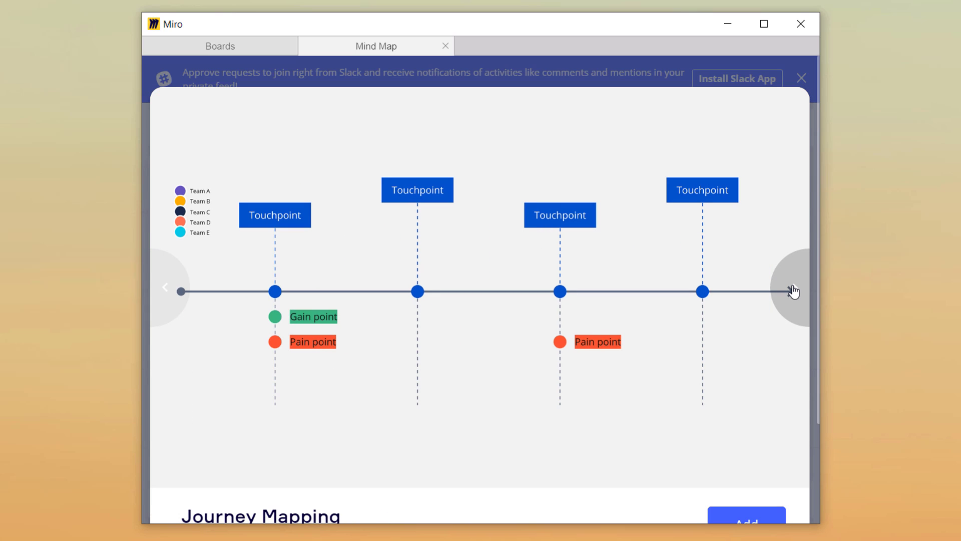
pyautogui.click(794, 290)
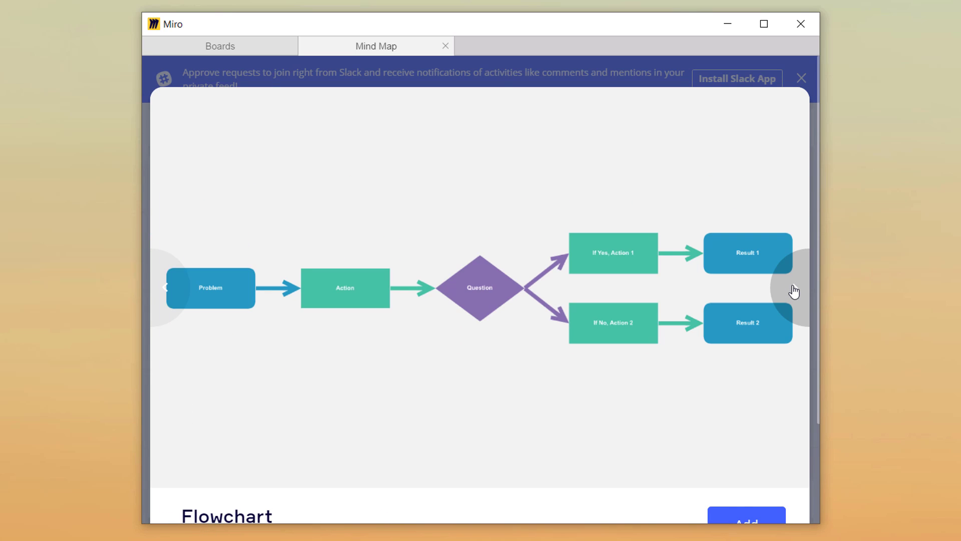
pyautogui.click(794, 291)
pyautogui.click(794, 291)
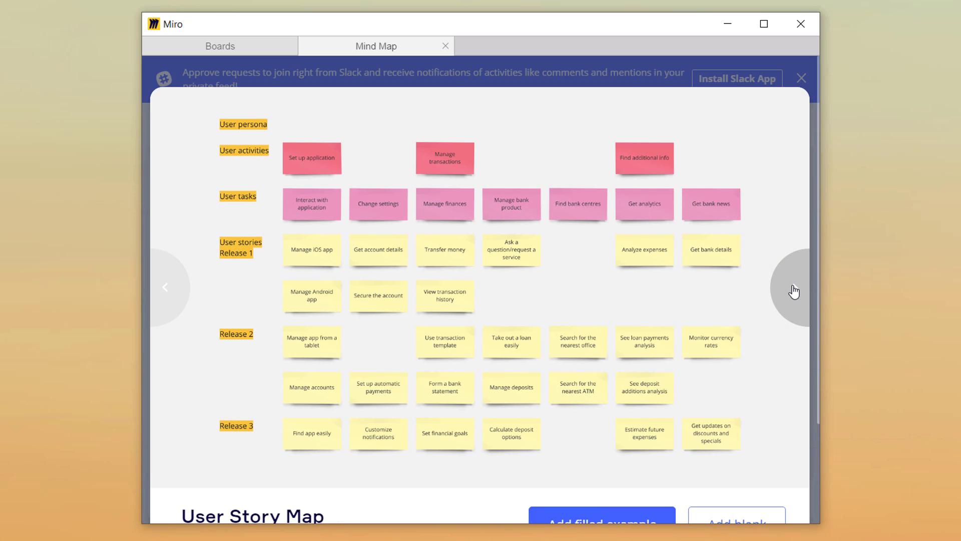
pyautogui.click(795, 291)
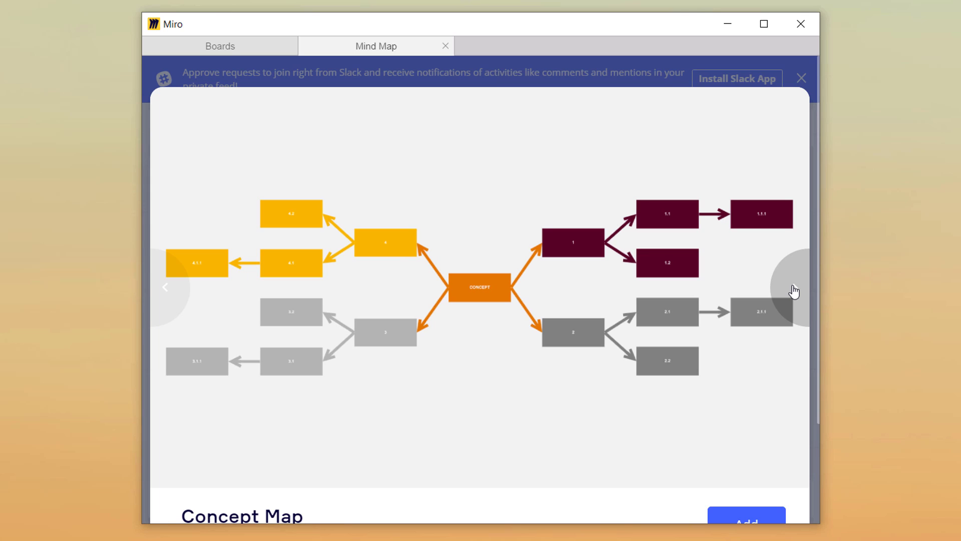
pyautogui.click(794, 291)
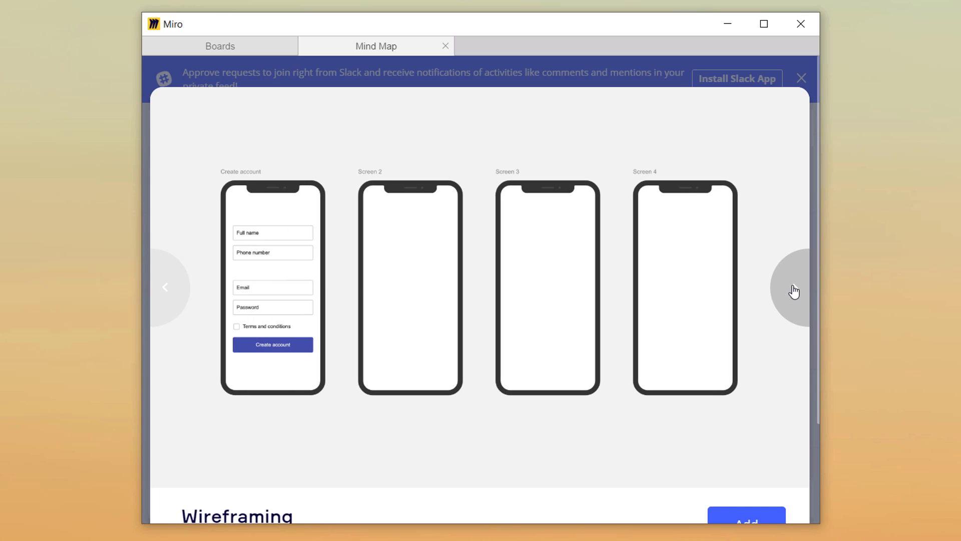
pyautogui.click(794, 291)
pyautogui.click(794, 291)
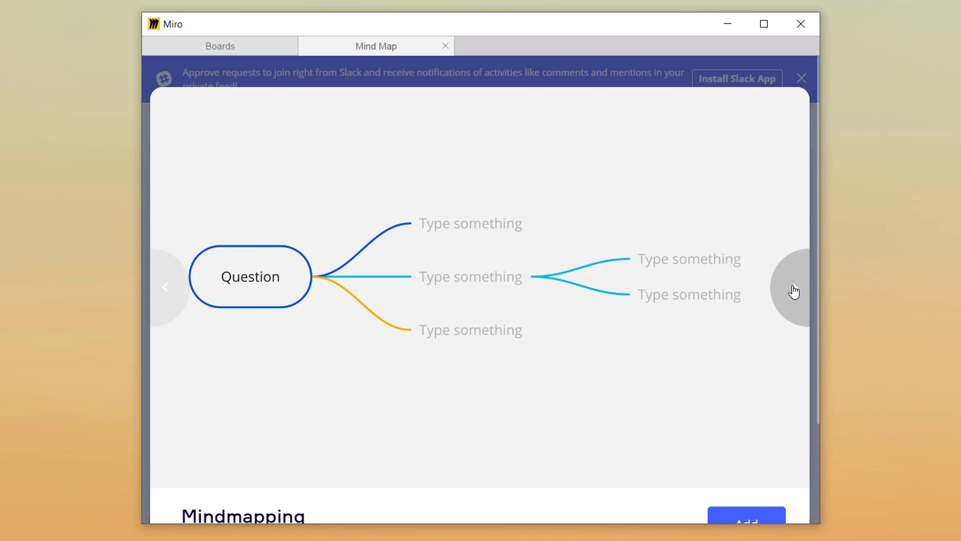
pyautogui.click(794, 291)
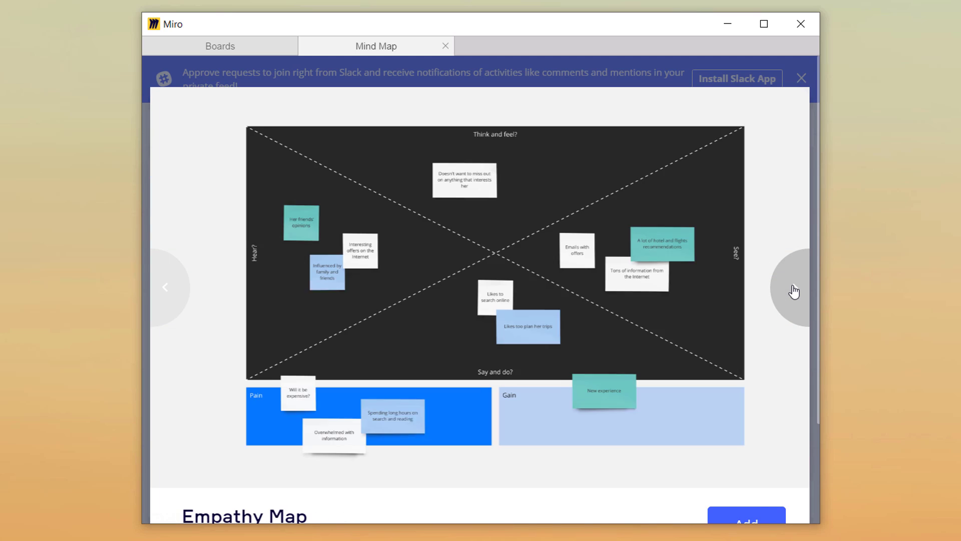